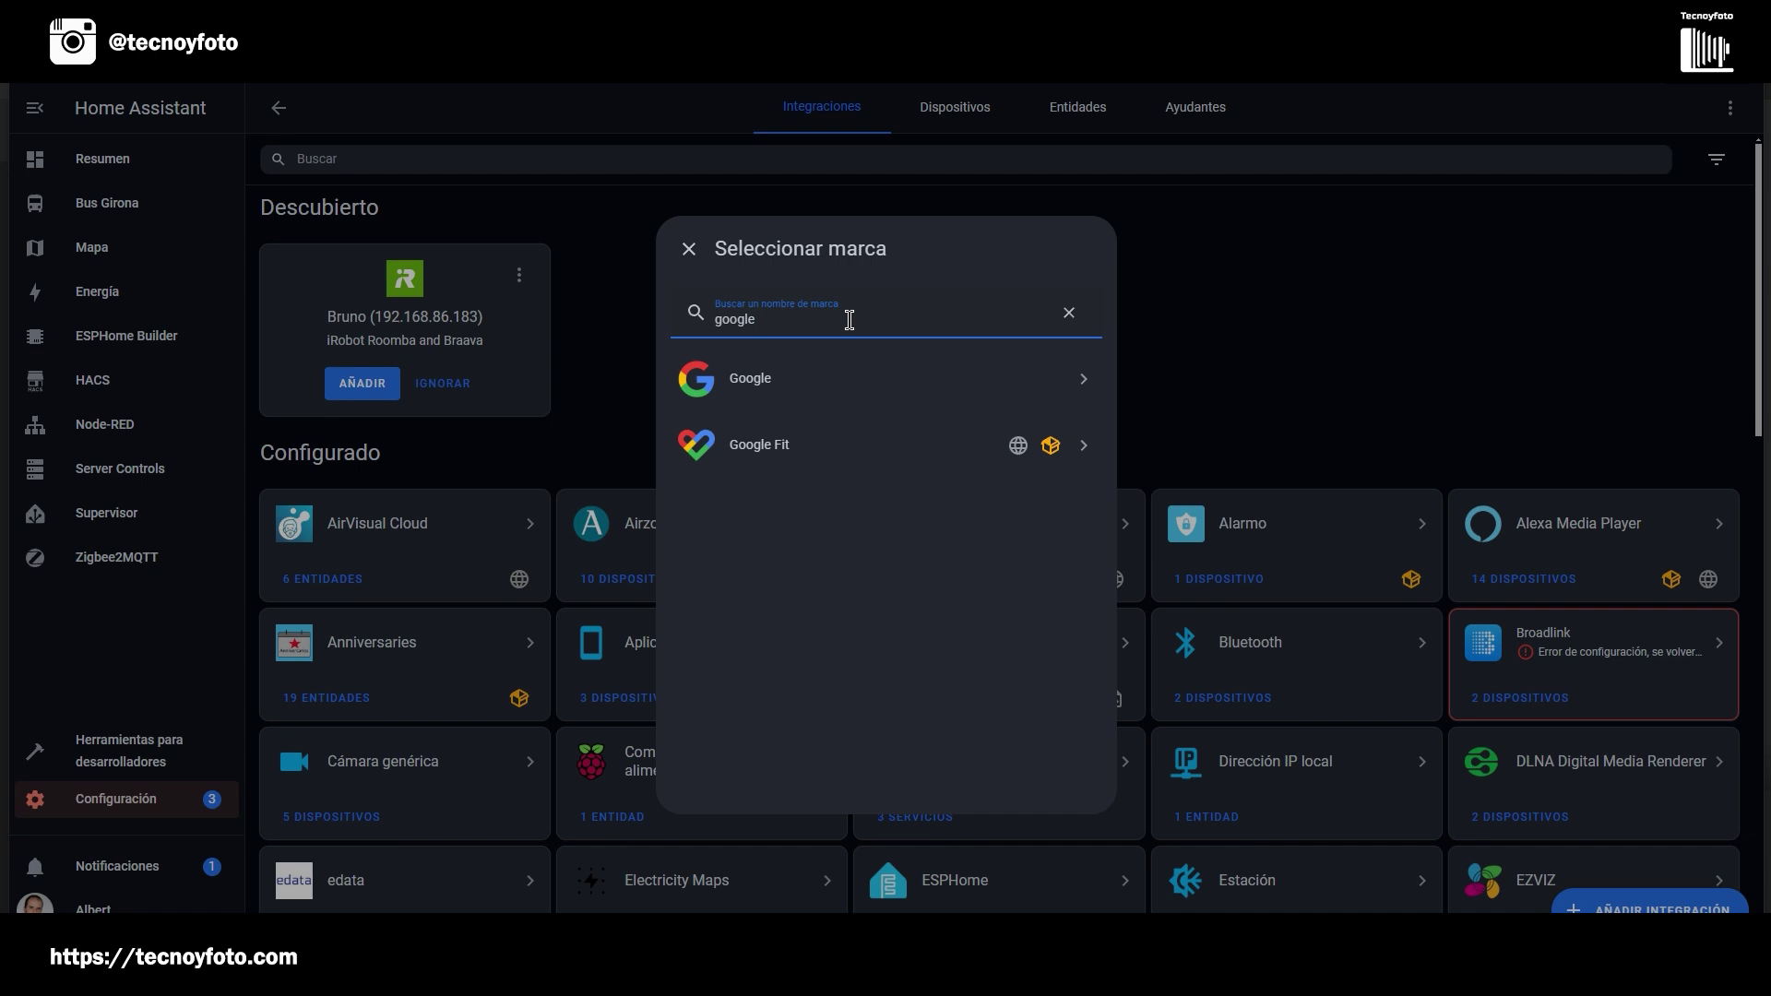
- Review the integrations offered under Google, and search the brands for "onedr" to review Microsoft's, closing the selector without adding any
left_click(756, 387)
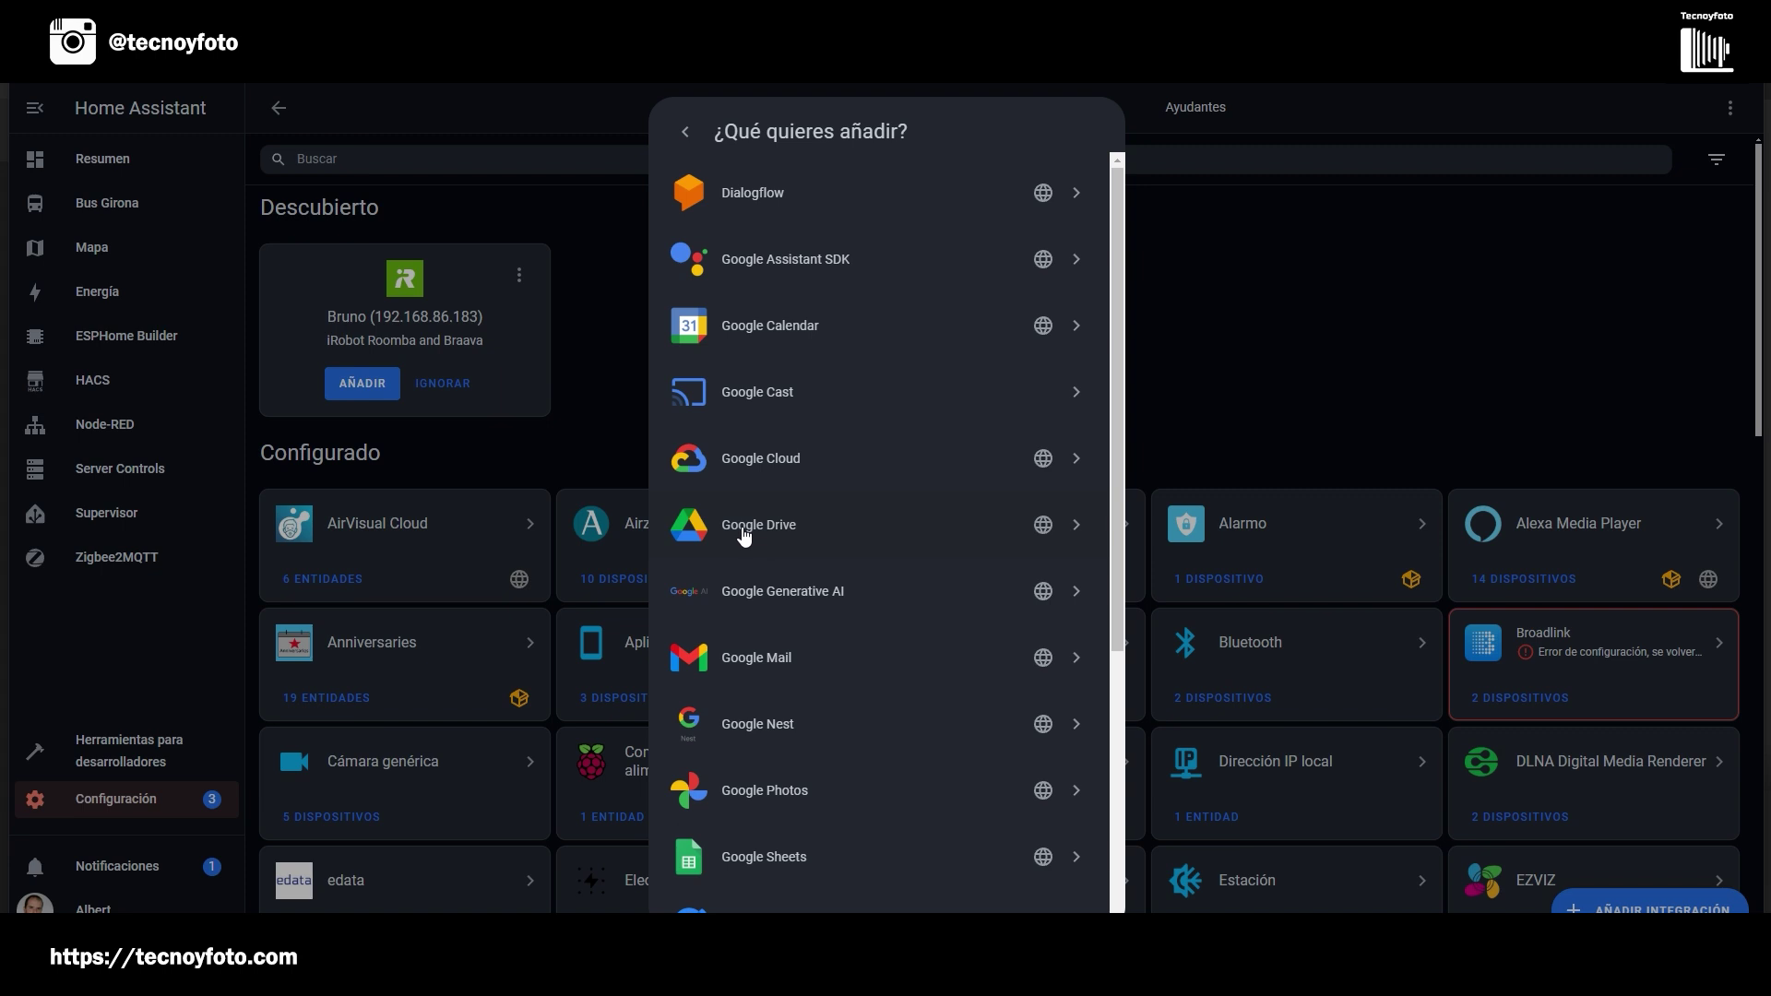
left_click(688, 131)
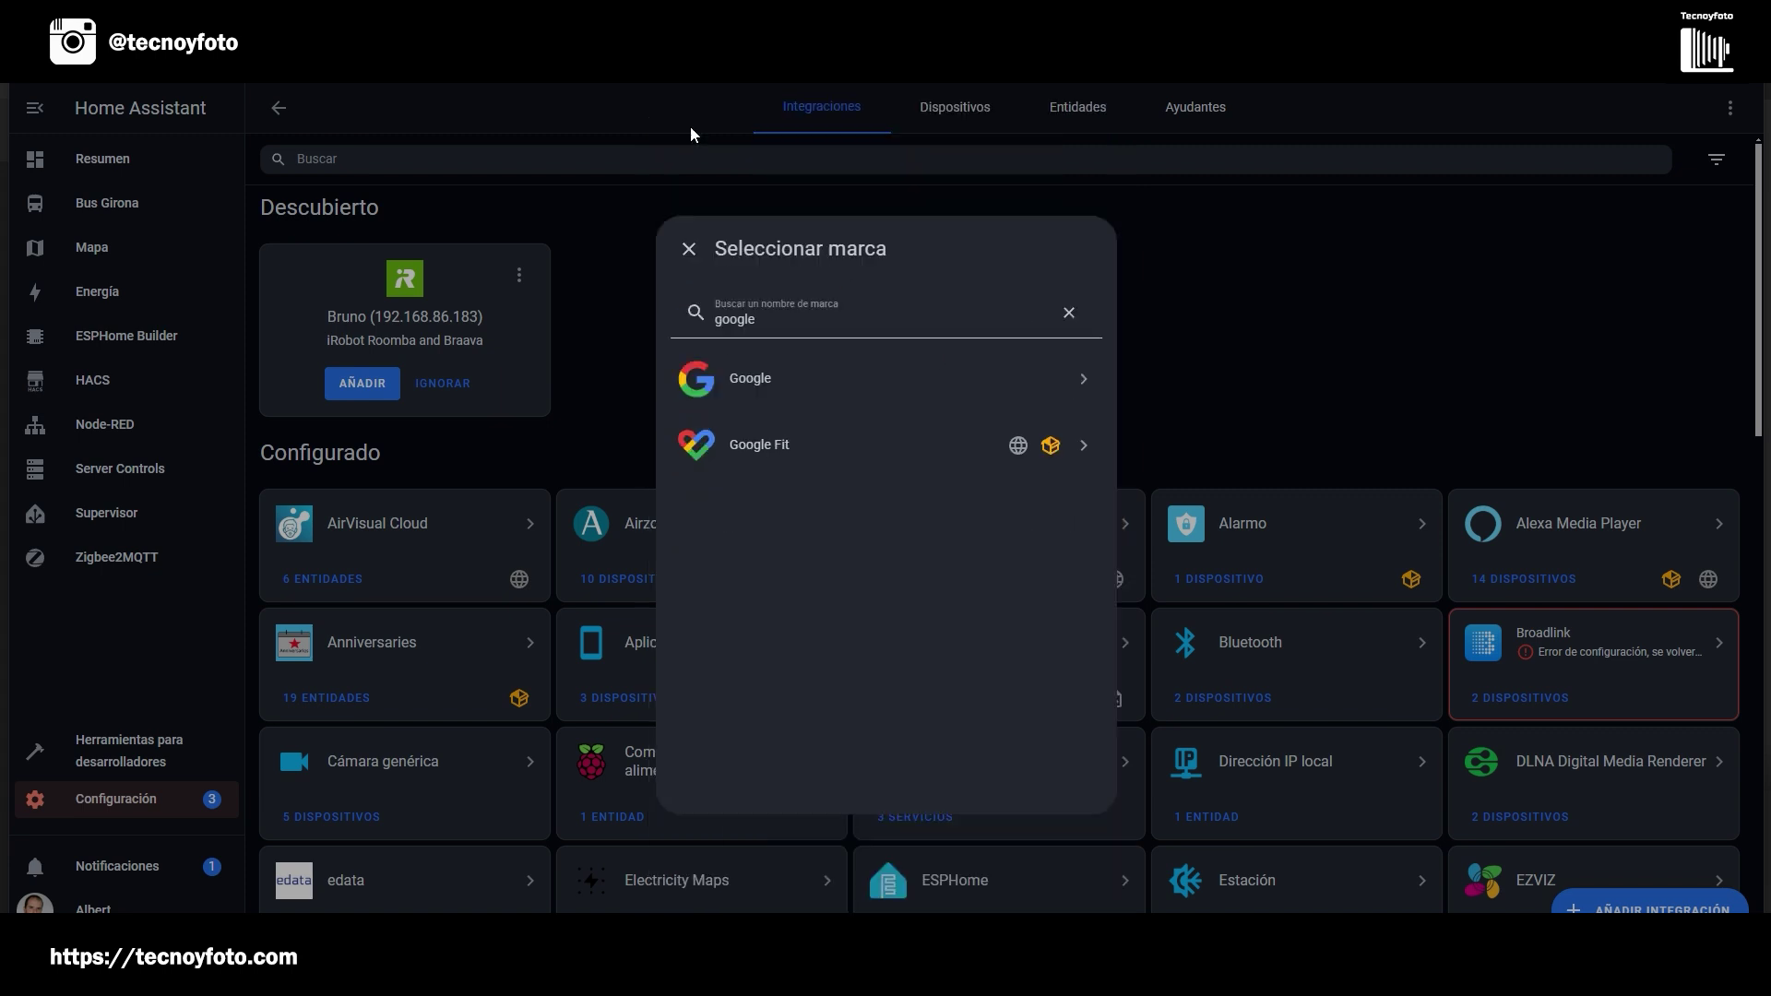
left_click_drag(775, 320, 646, 317)
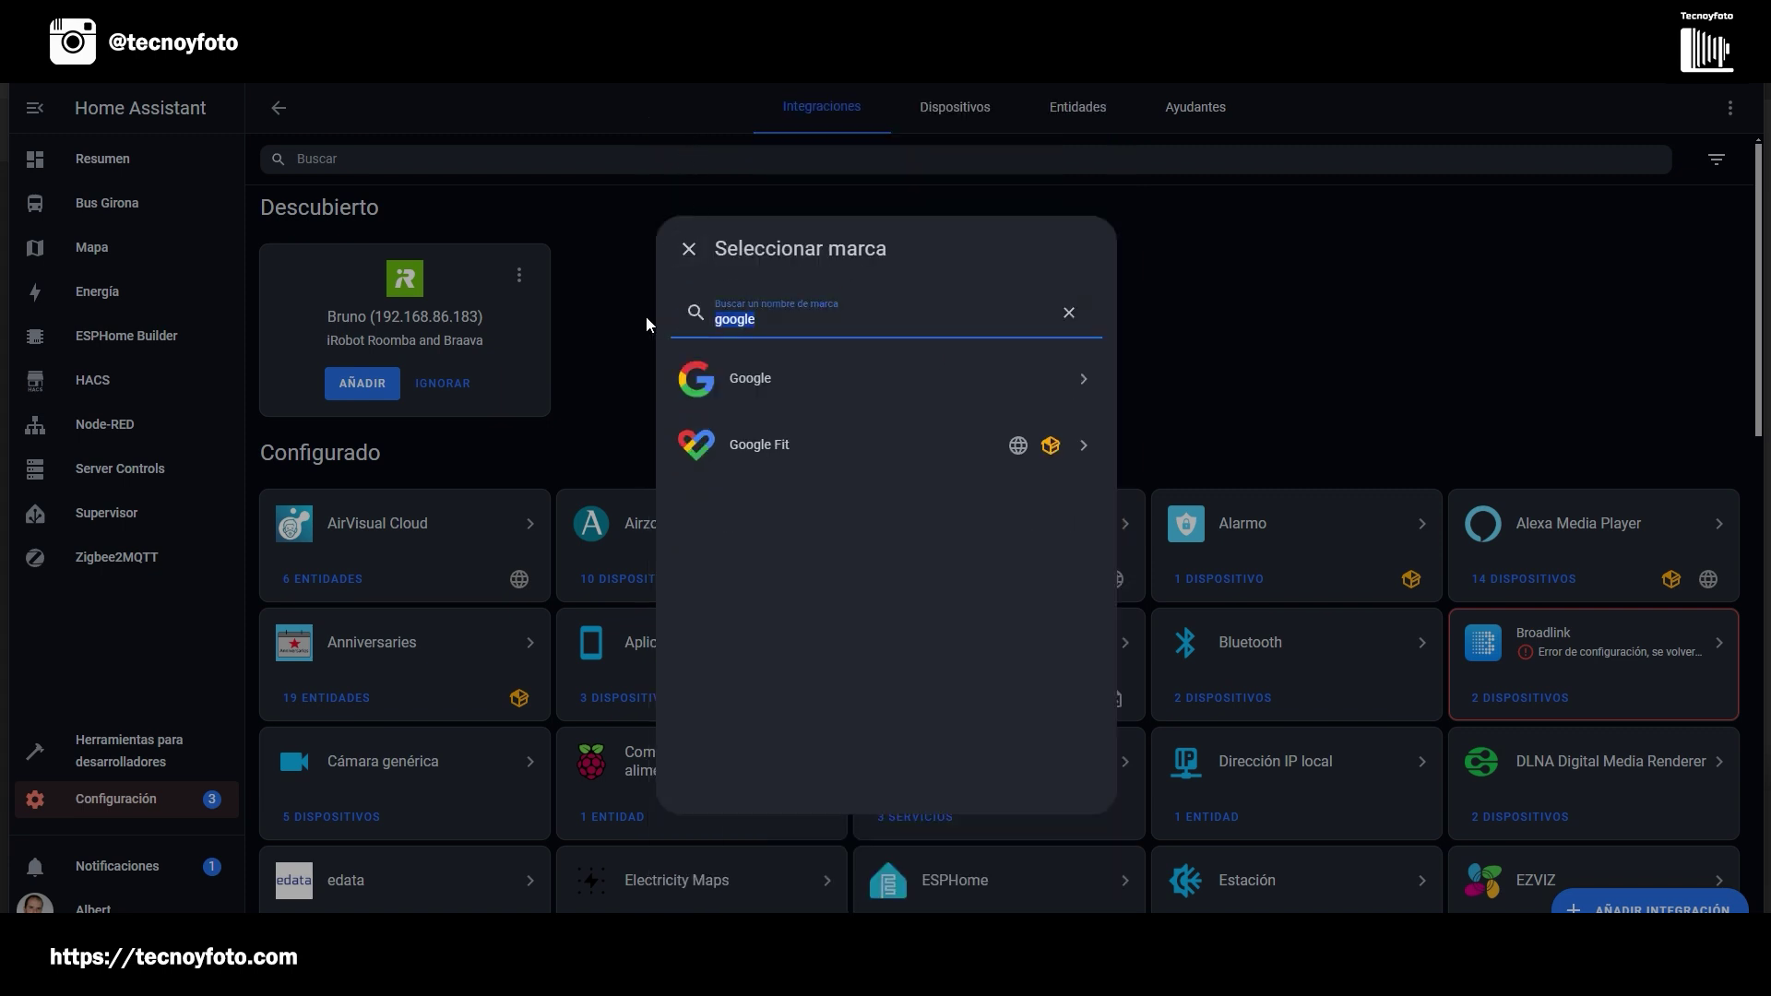
key("BackSpace")
type("on")
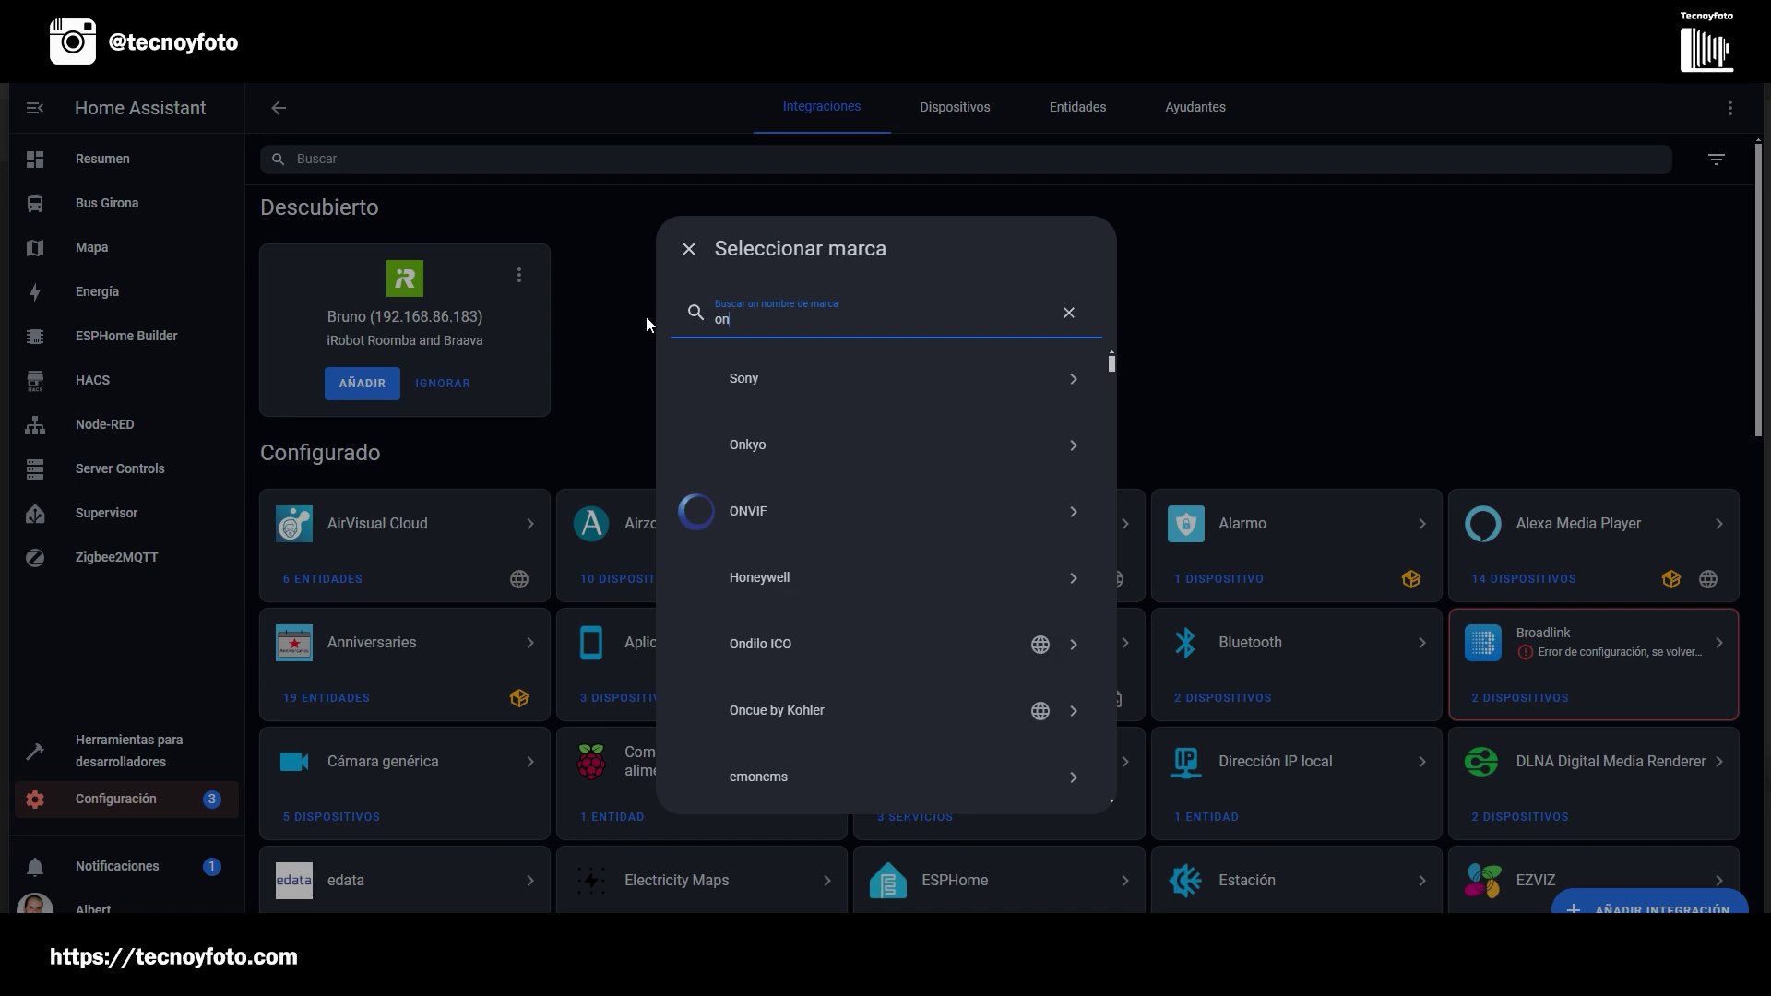
type("edr")
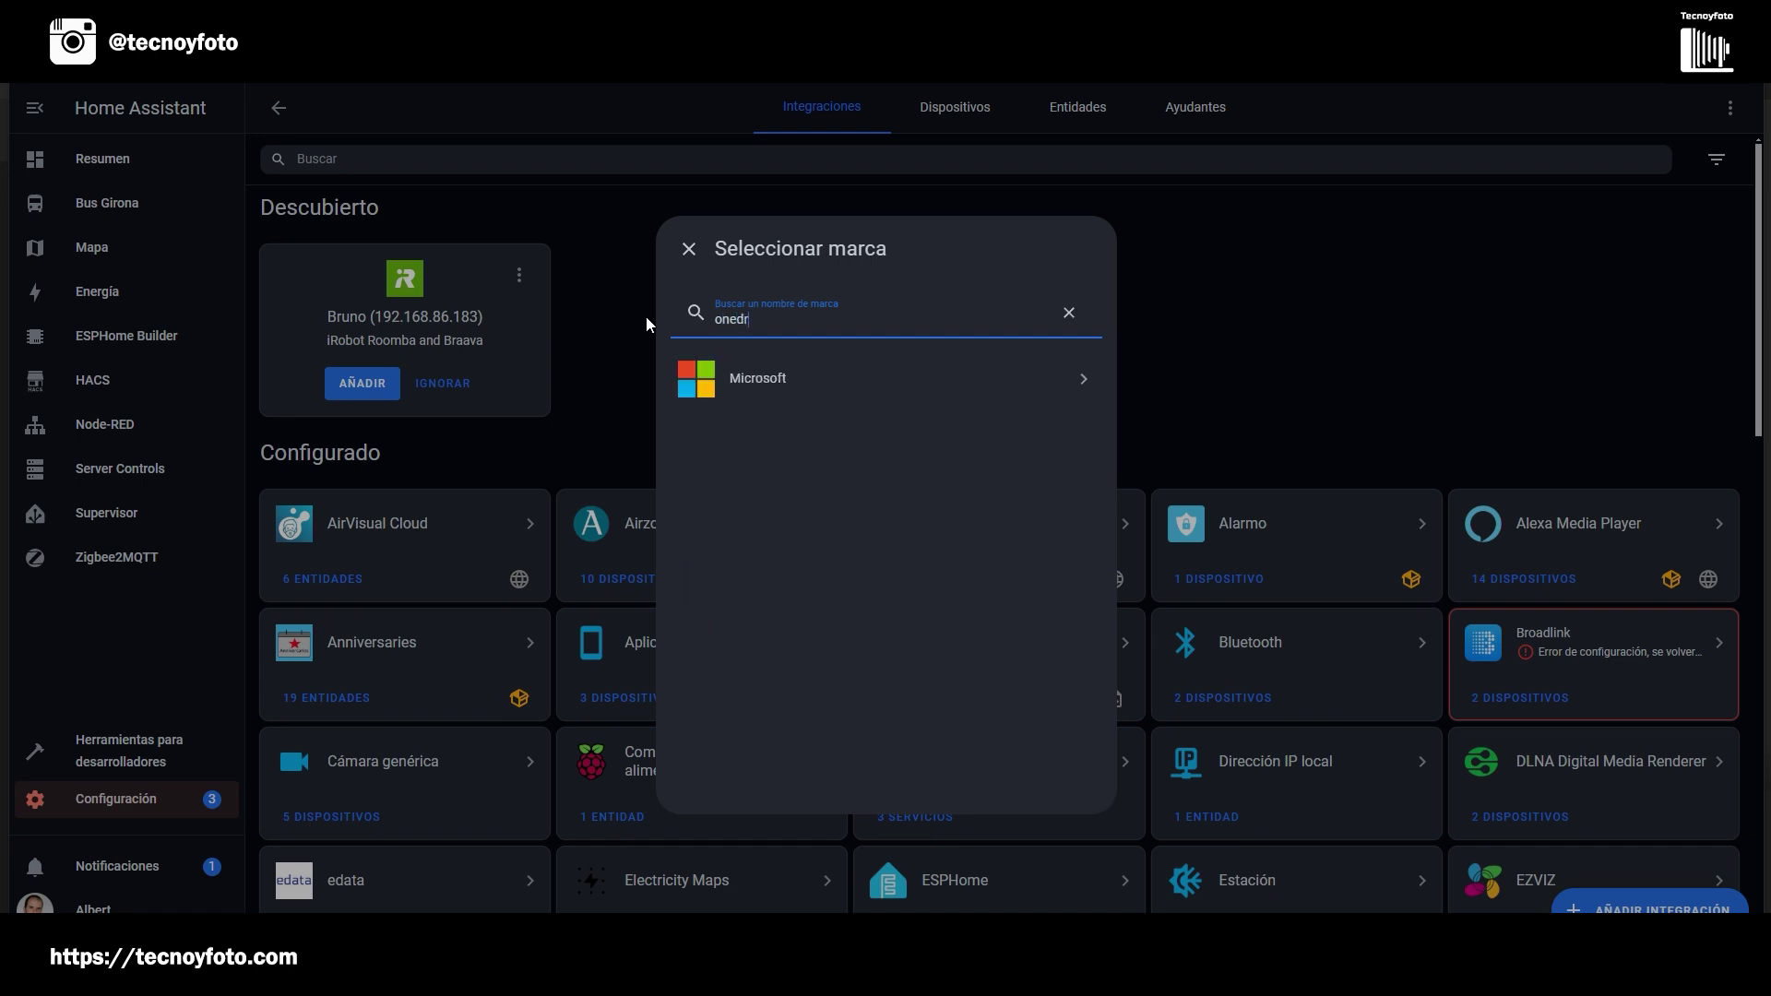
left_click(762, 382)
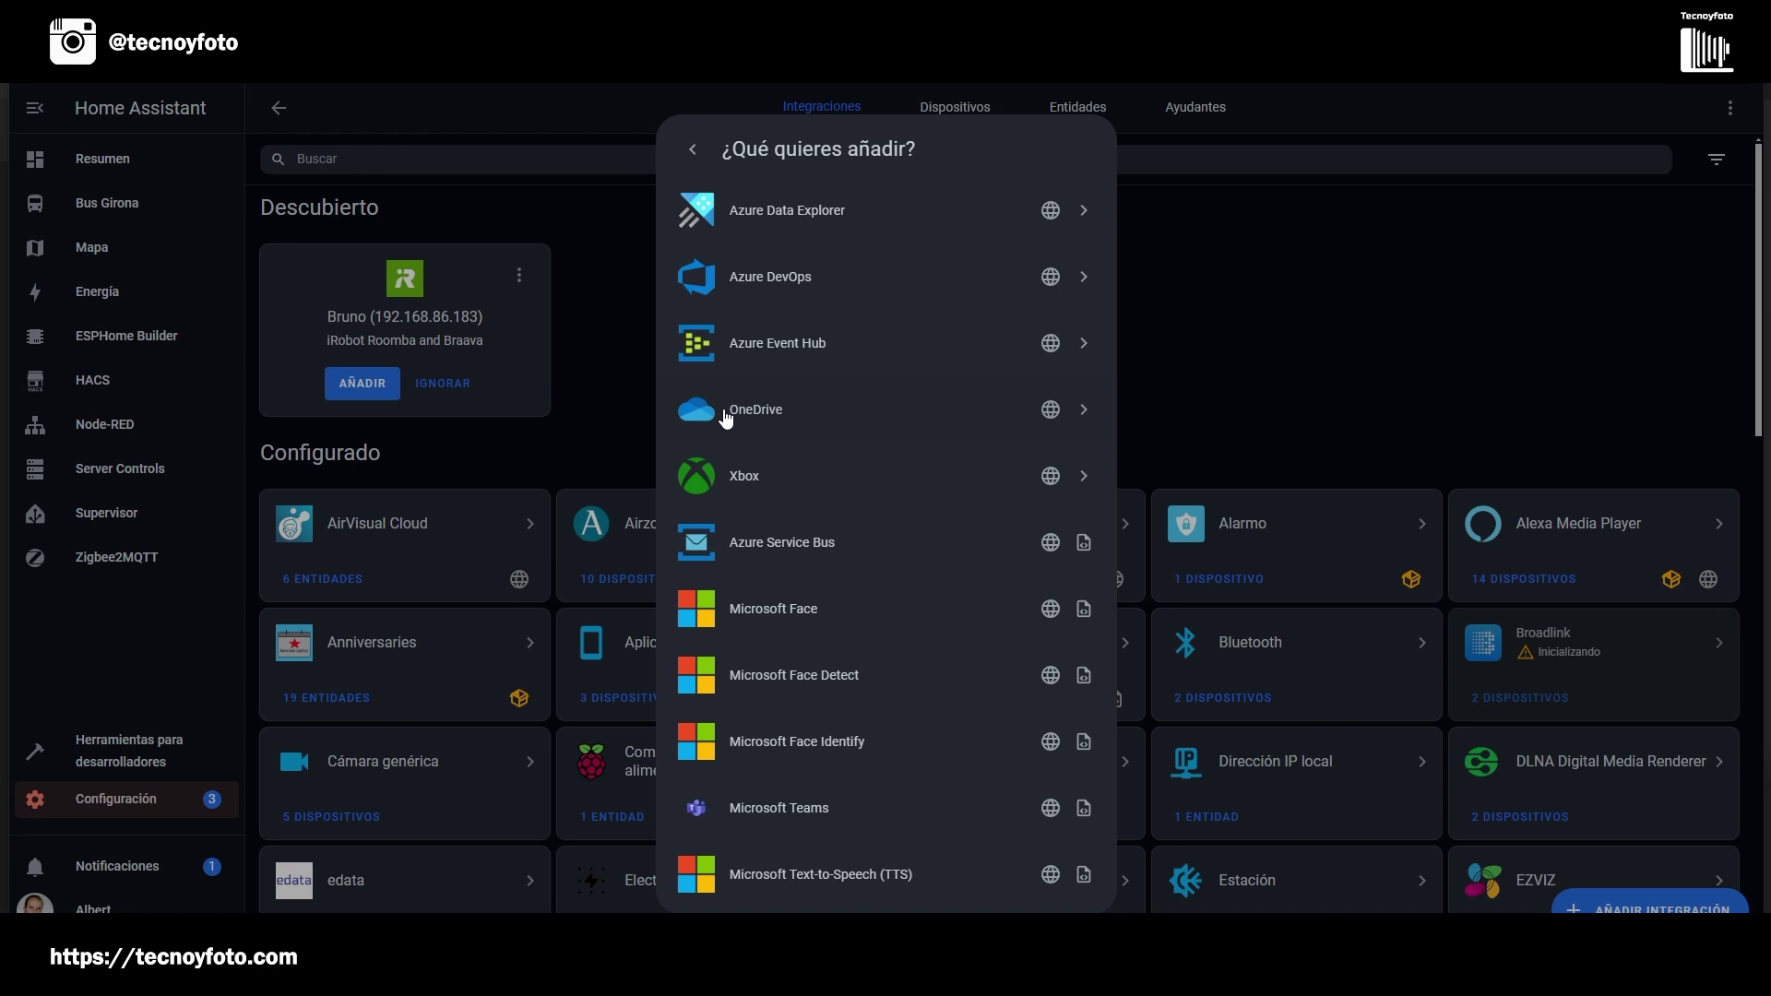
left_click(692, 151)
left_click(689, 243)
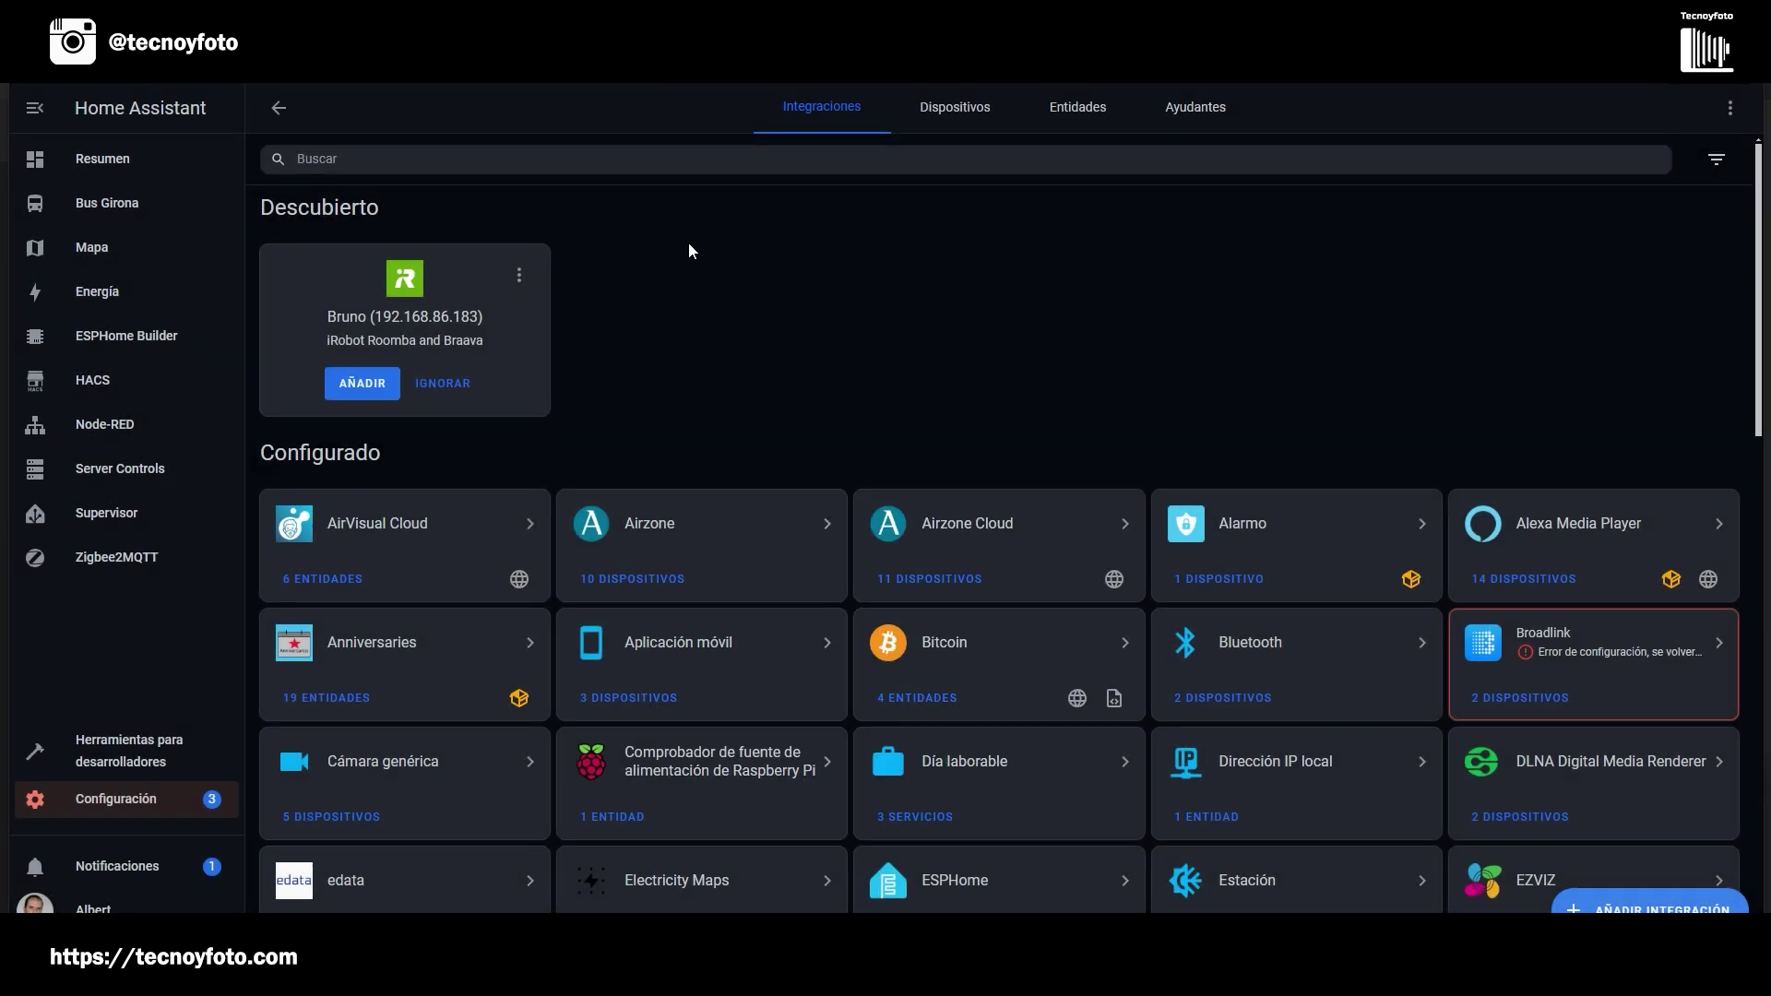
- Open the backup configuration settings from the system's Copias de seguridad section
left_click(109, 805)
scroll(764, 838, "down", 5)
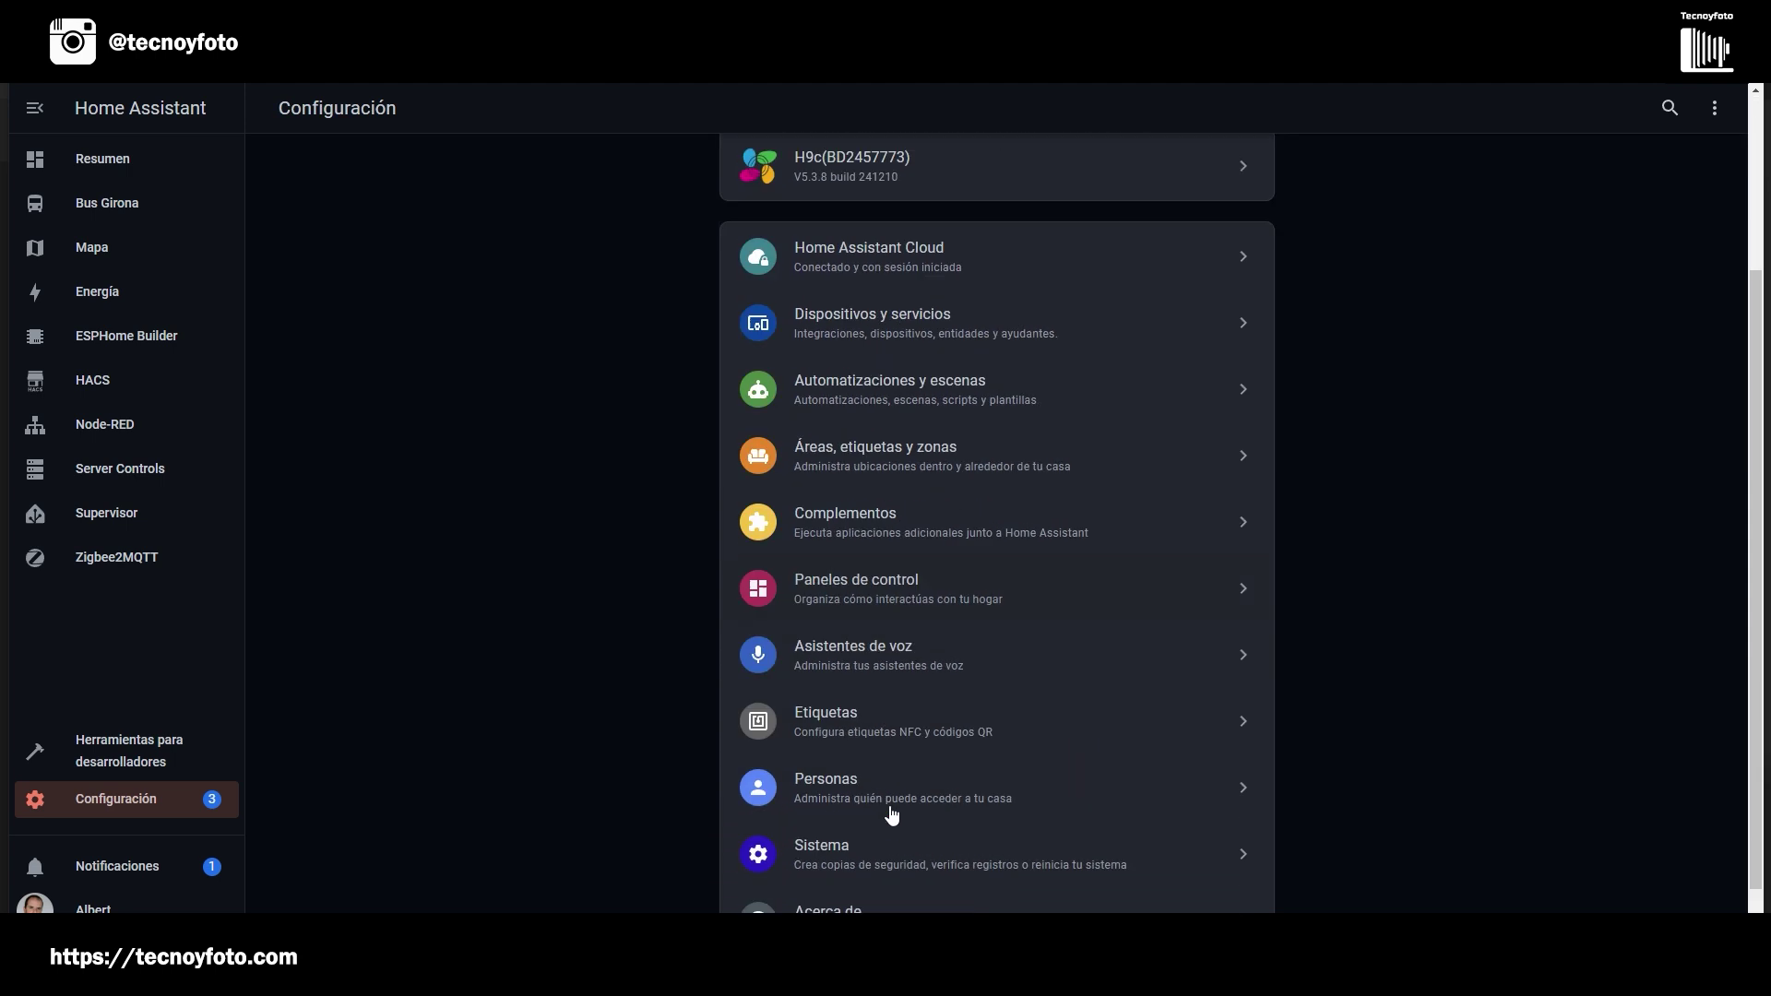
left_click(845, 788)
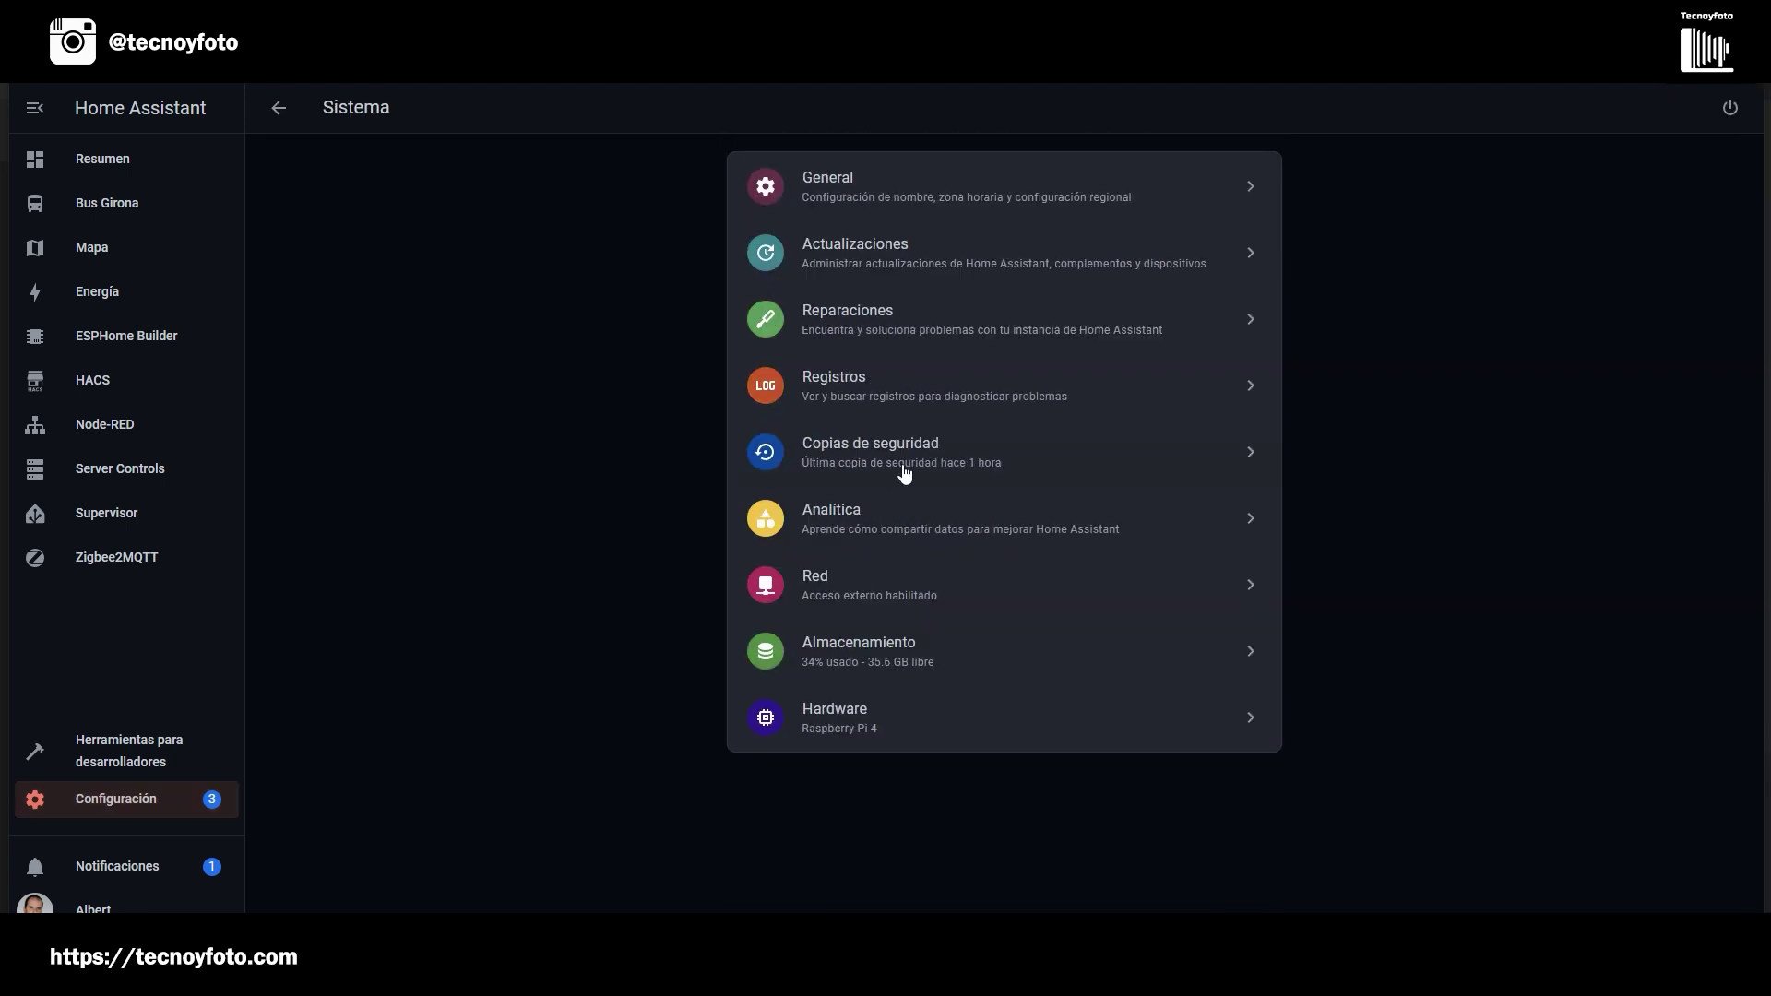
left_click(868, 459)
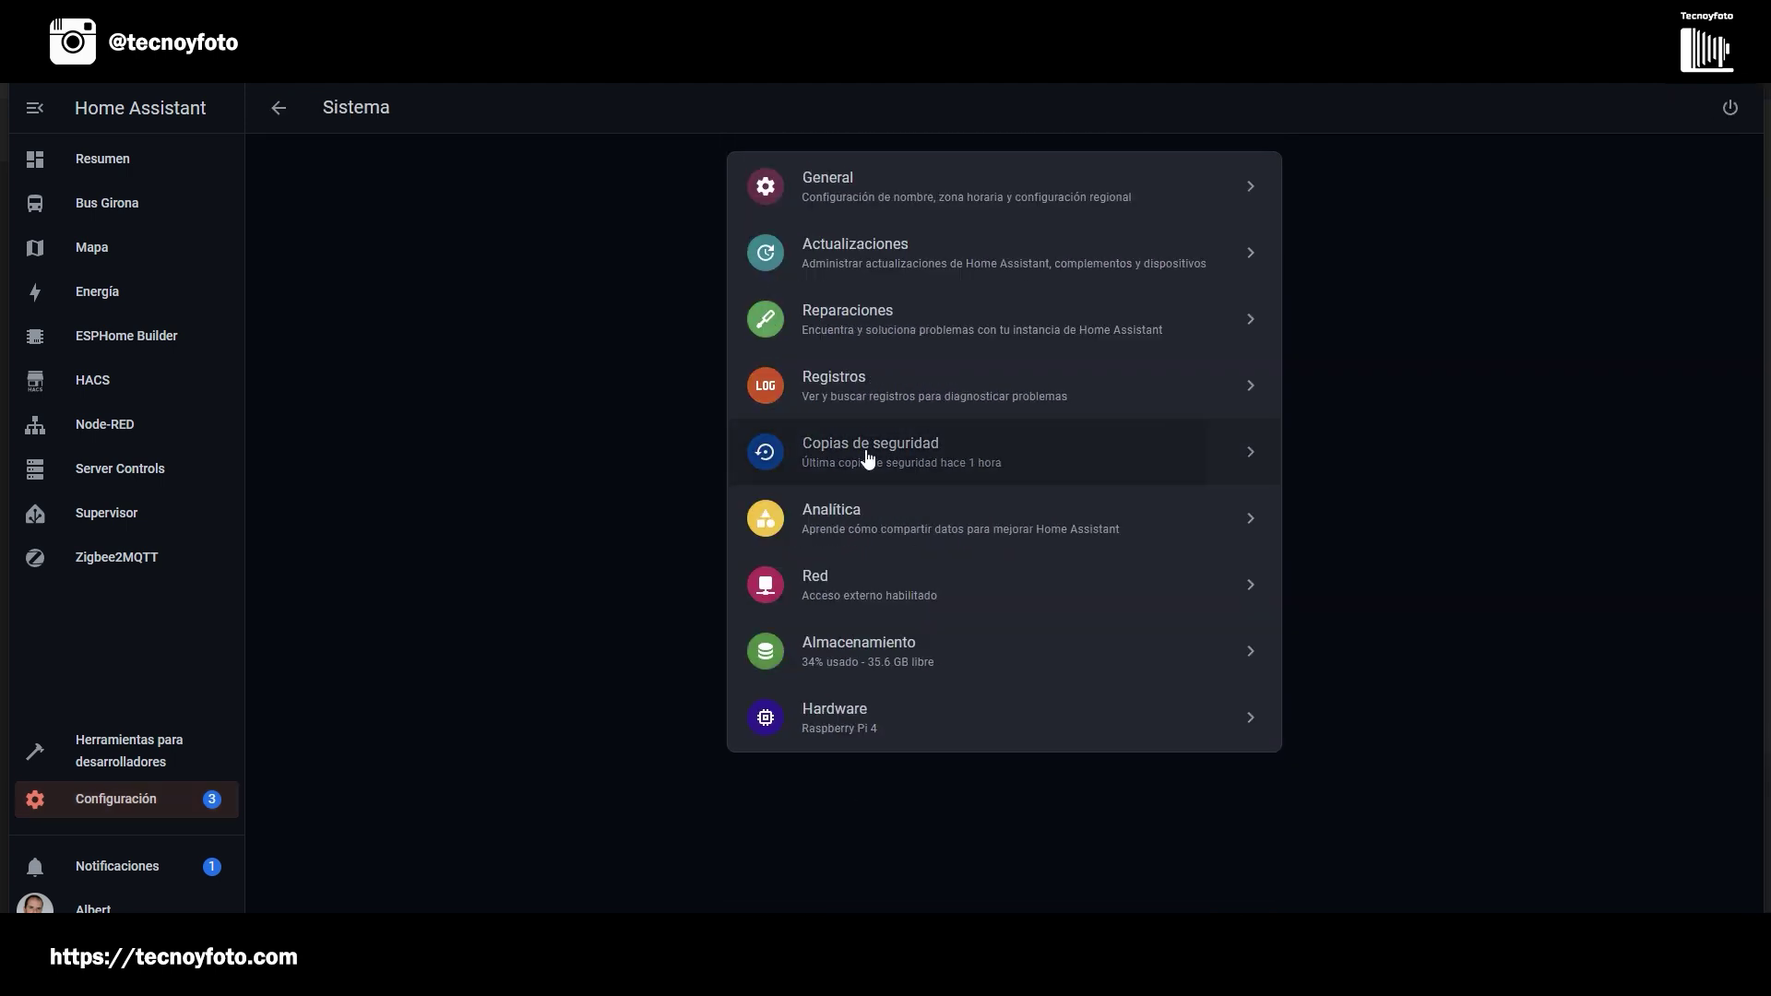
scroll(956, 614, "down", 2)
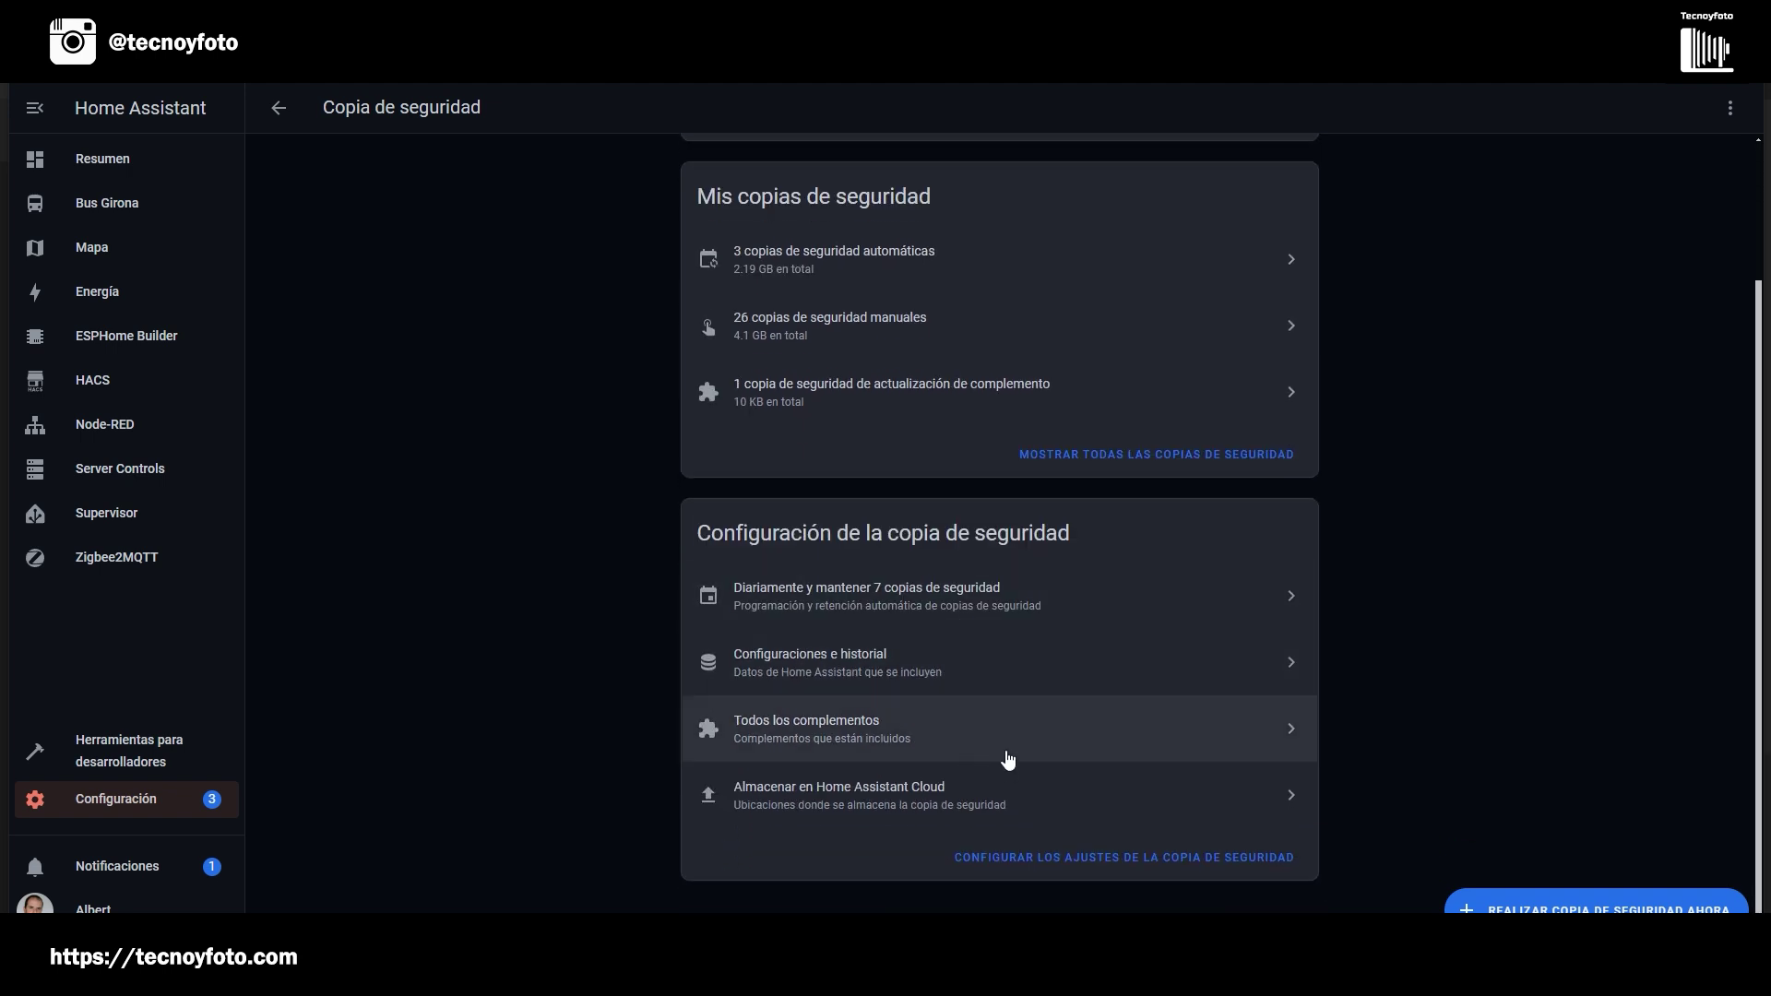
left_click(1150, 858)
- Examine the encryption settings of the backup locations Este sistema and Home Assistant Cloud
scroll(1107, 766, "down", 5)
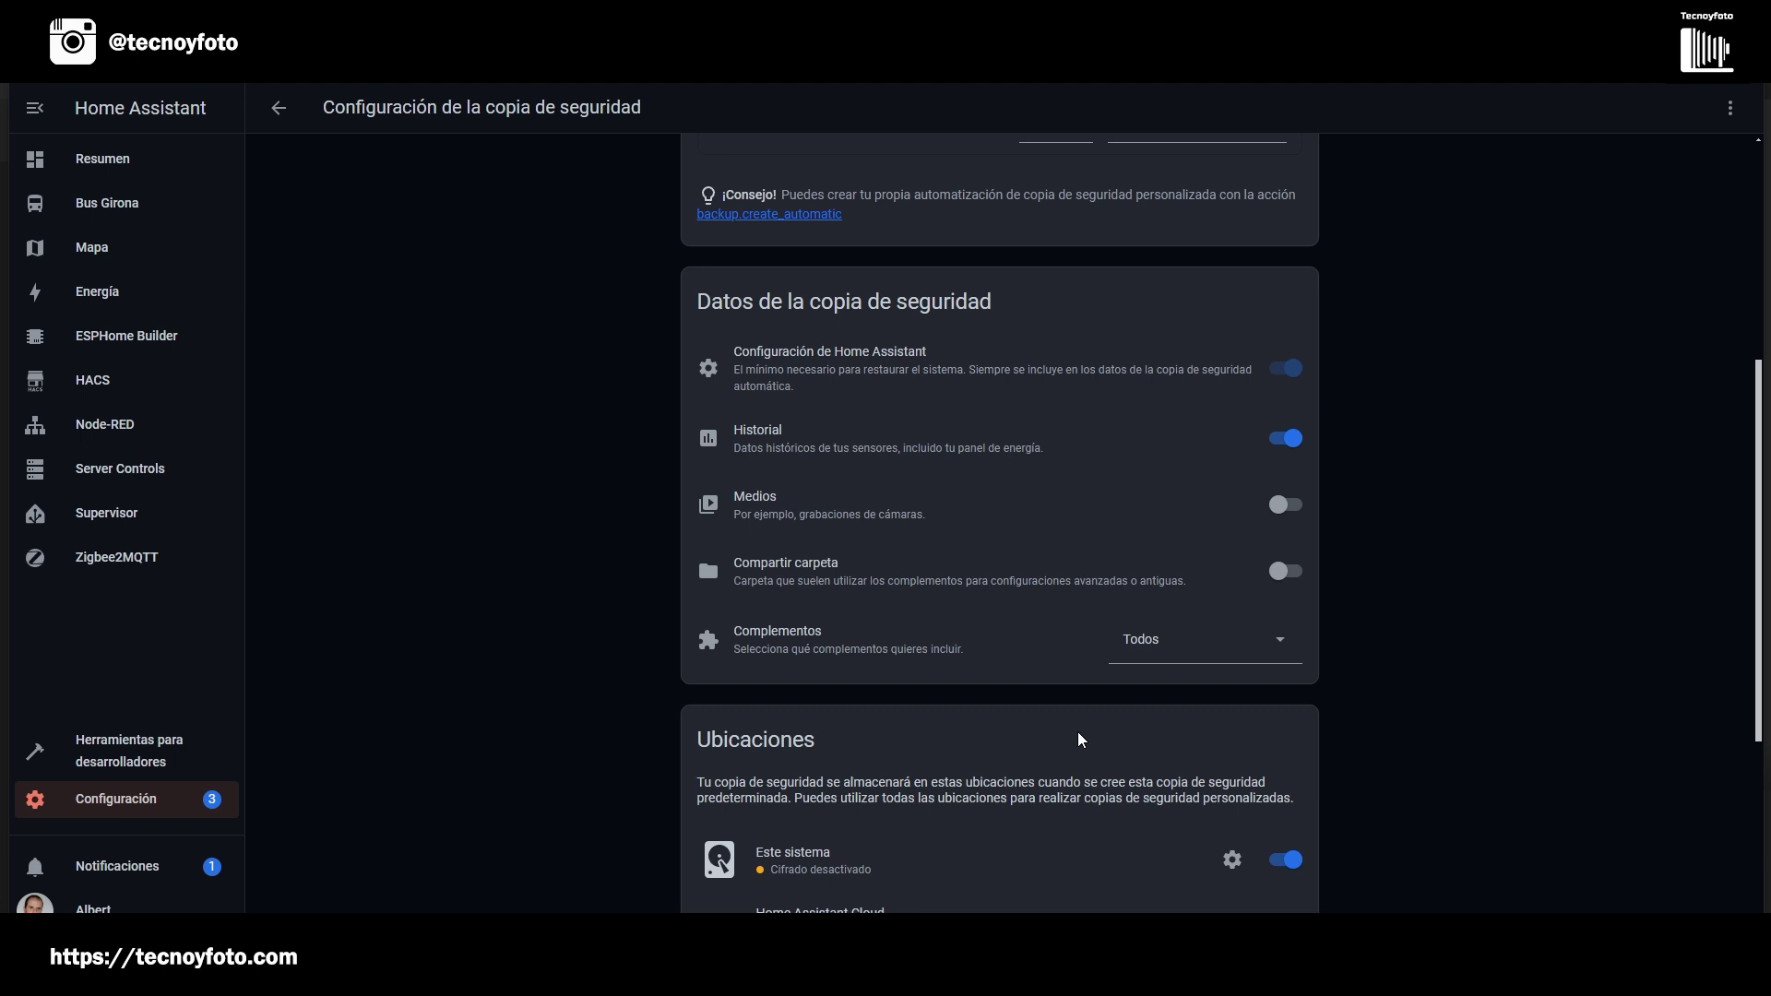
scroll(1080, 734, "down", 4)
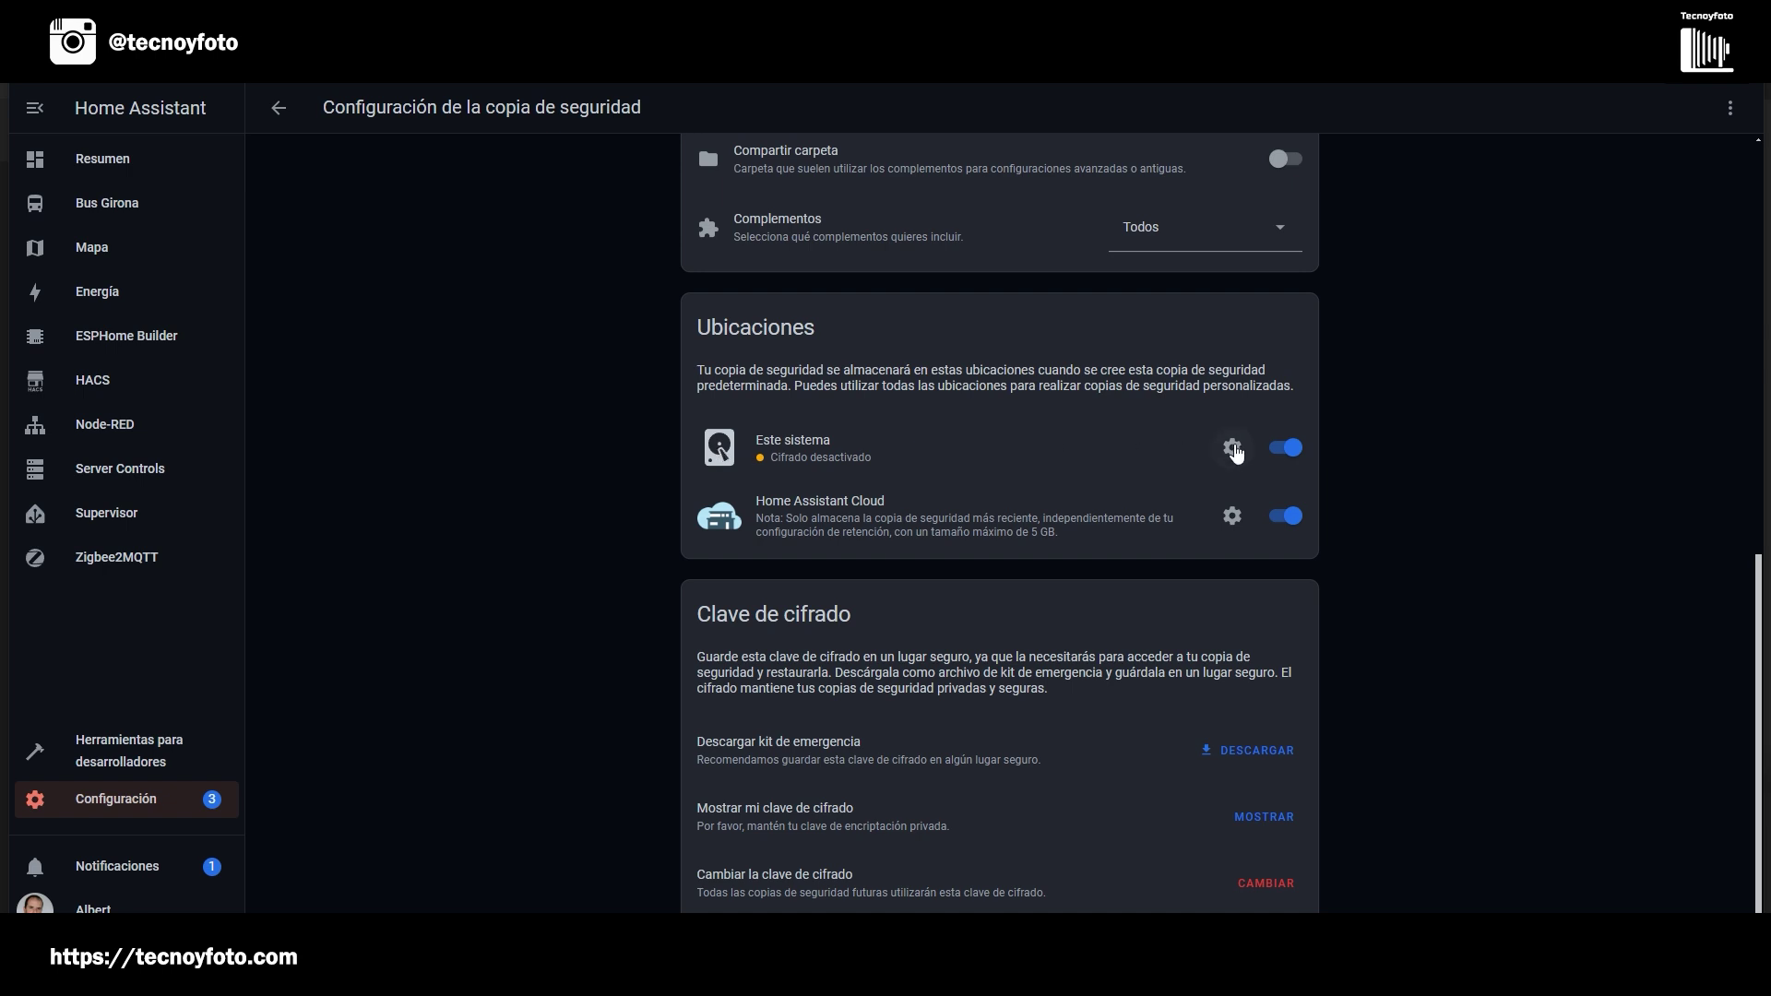
left_click(1233, 448)
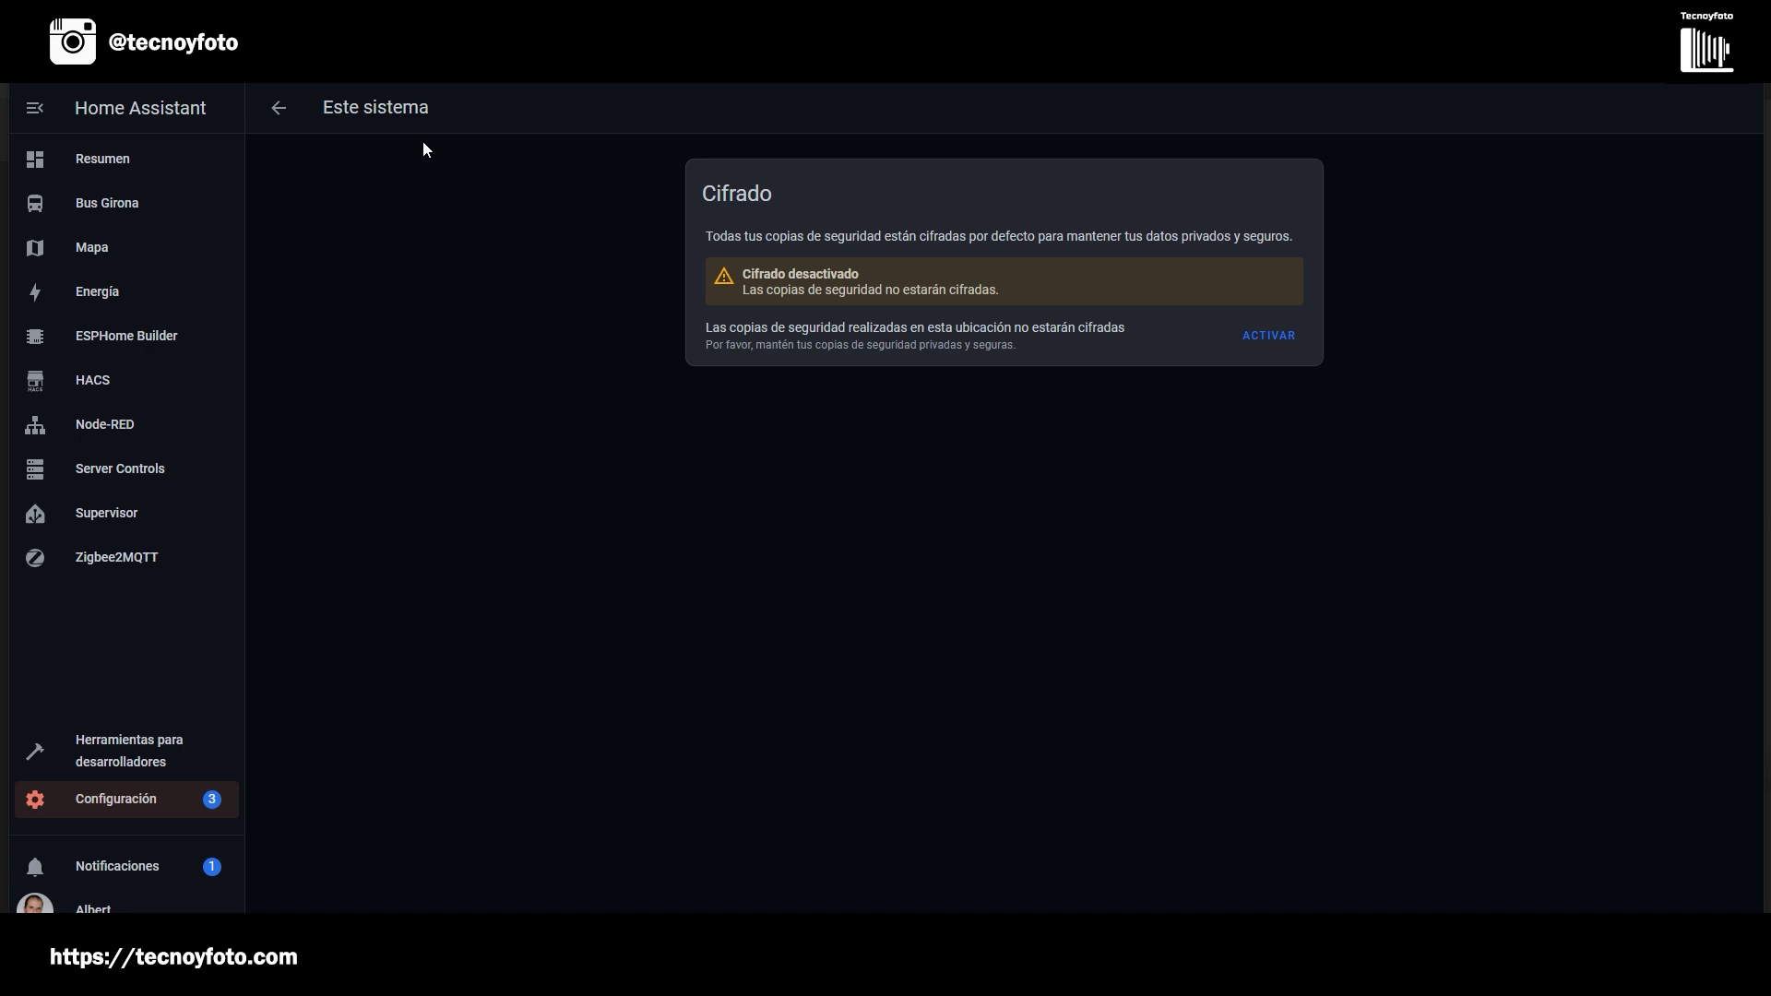
left_click(278, 109)
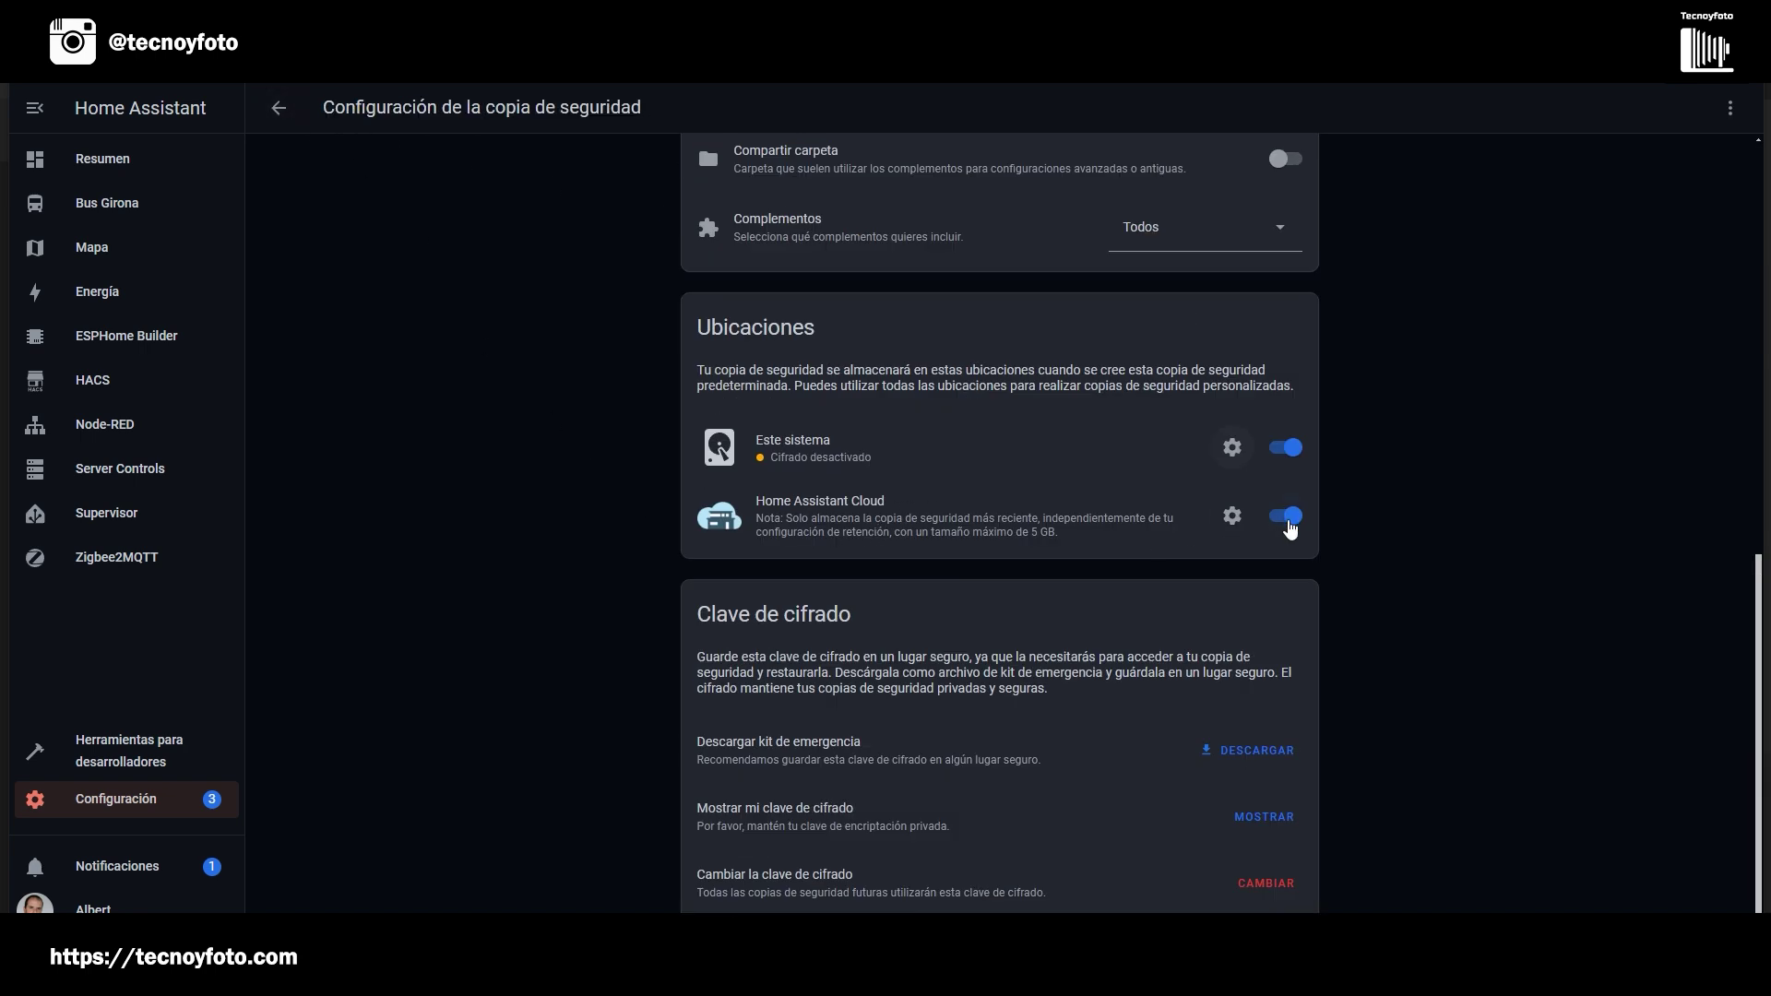
left_click(1230, 517)
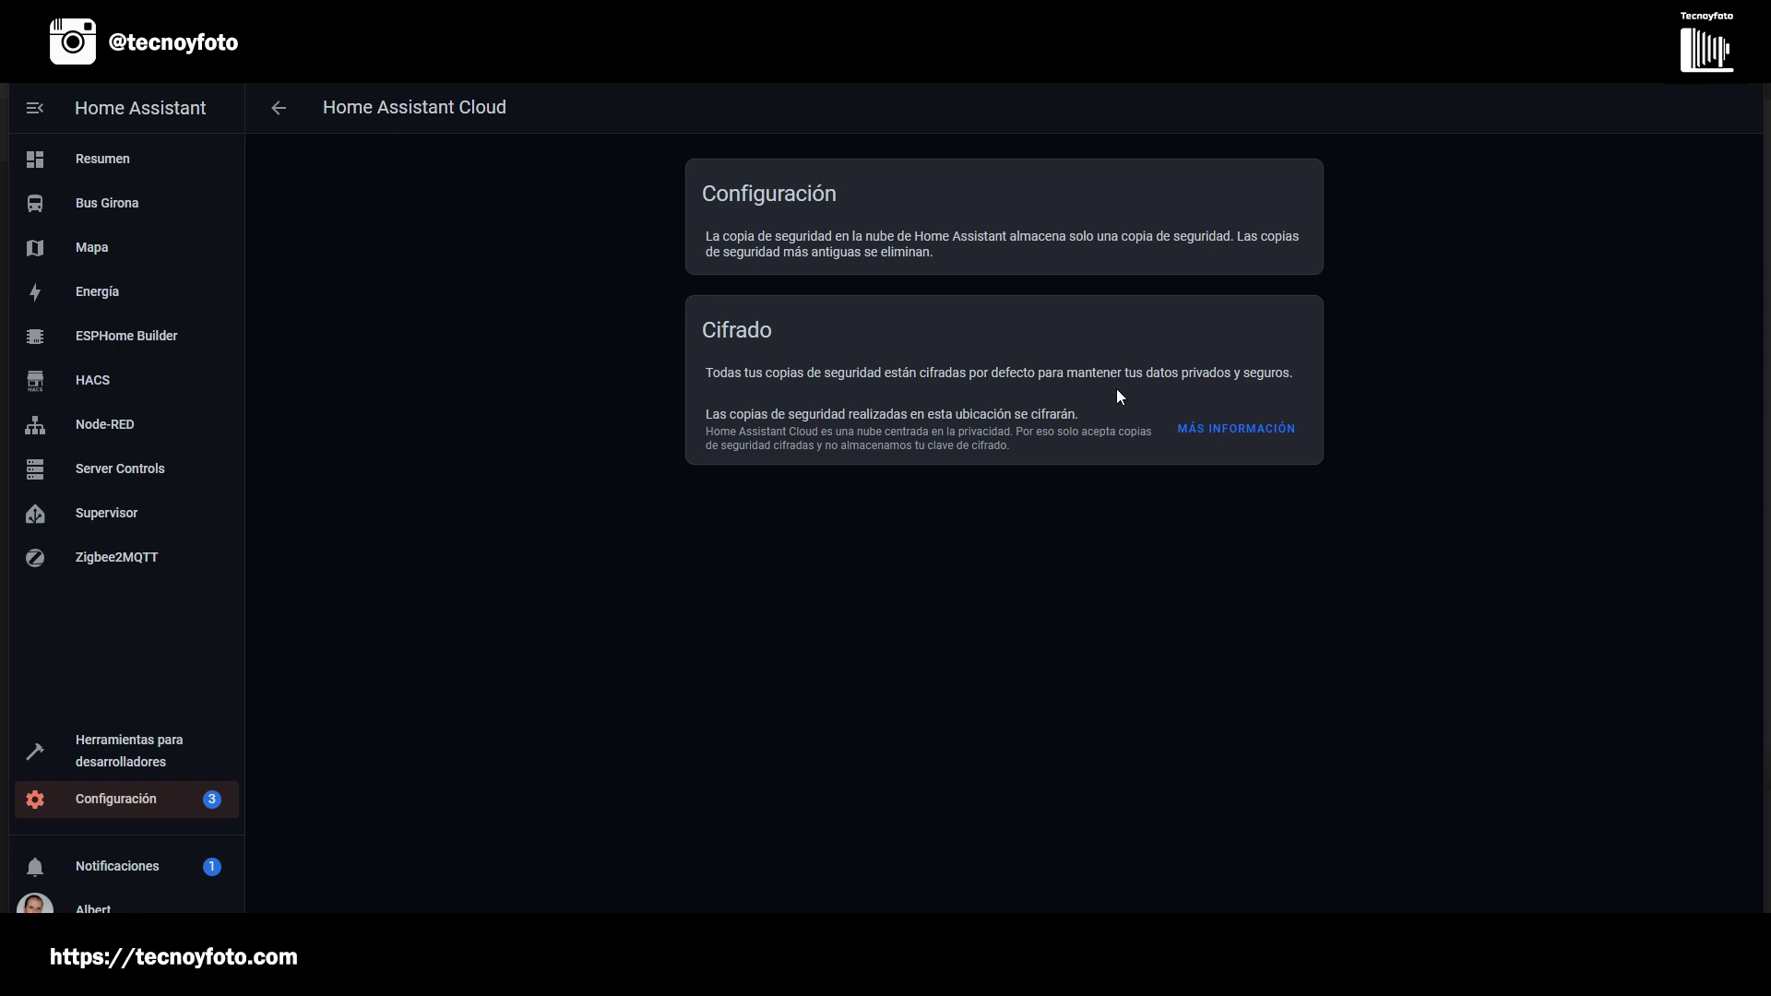
left_click(278, 109)
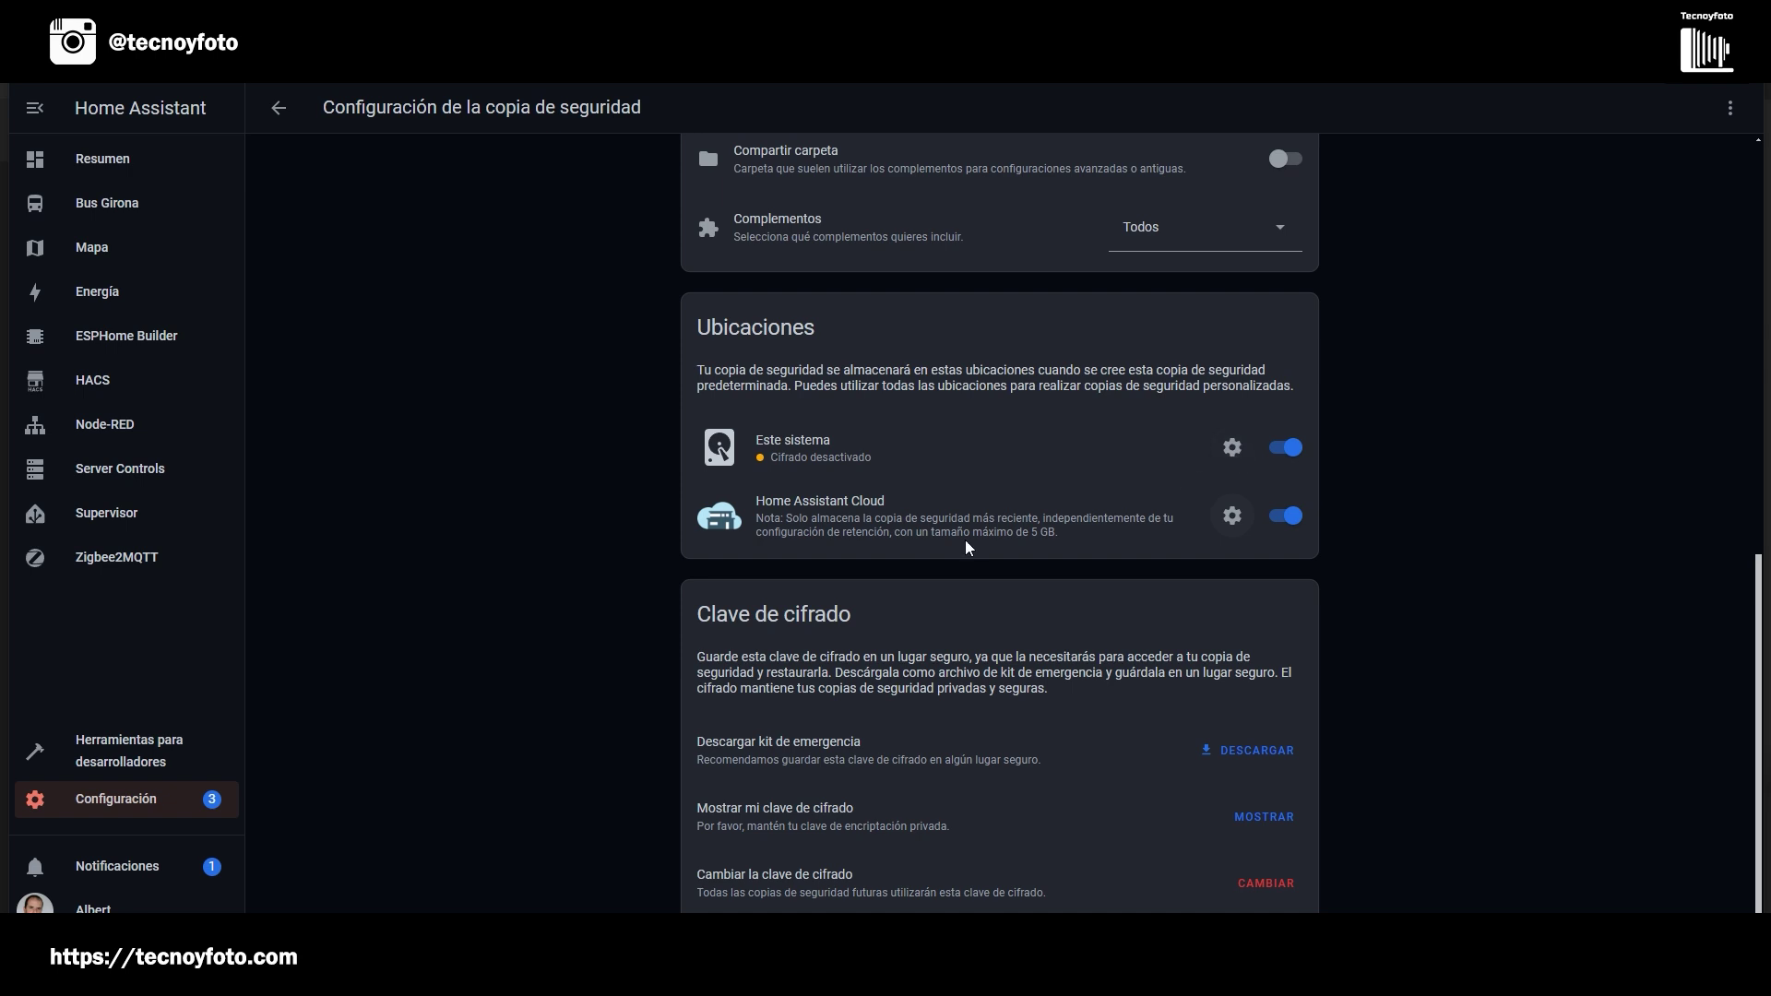
- Return to the backup overview and open the list of automatic backups
scroll(1052, 512, "up", 8)
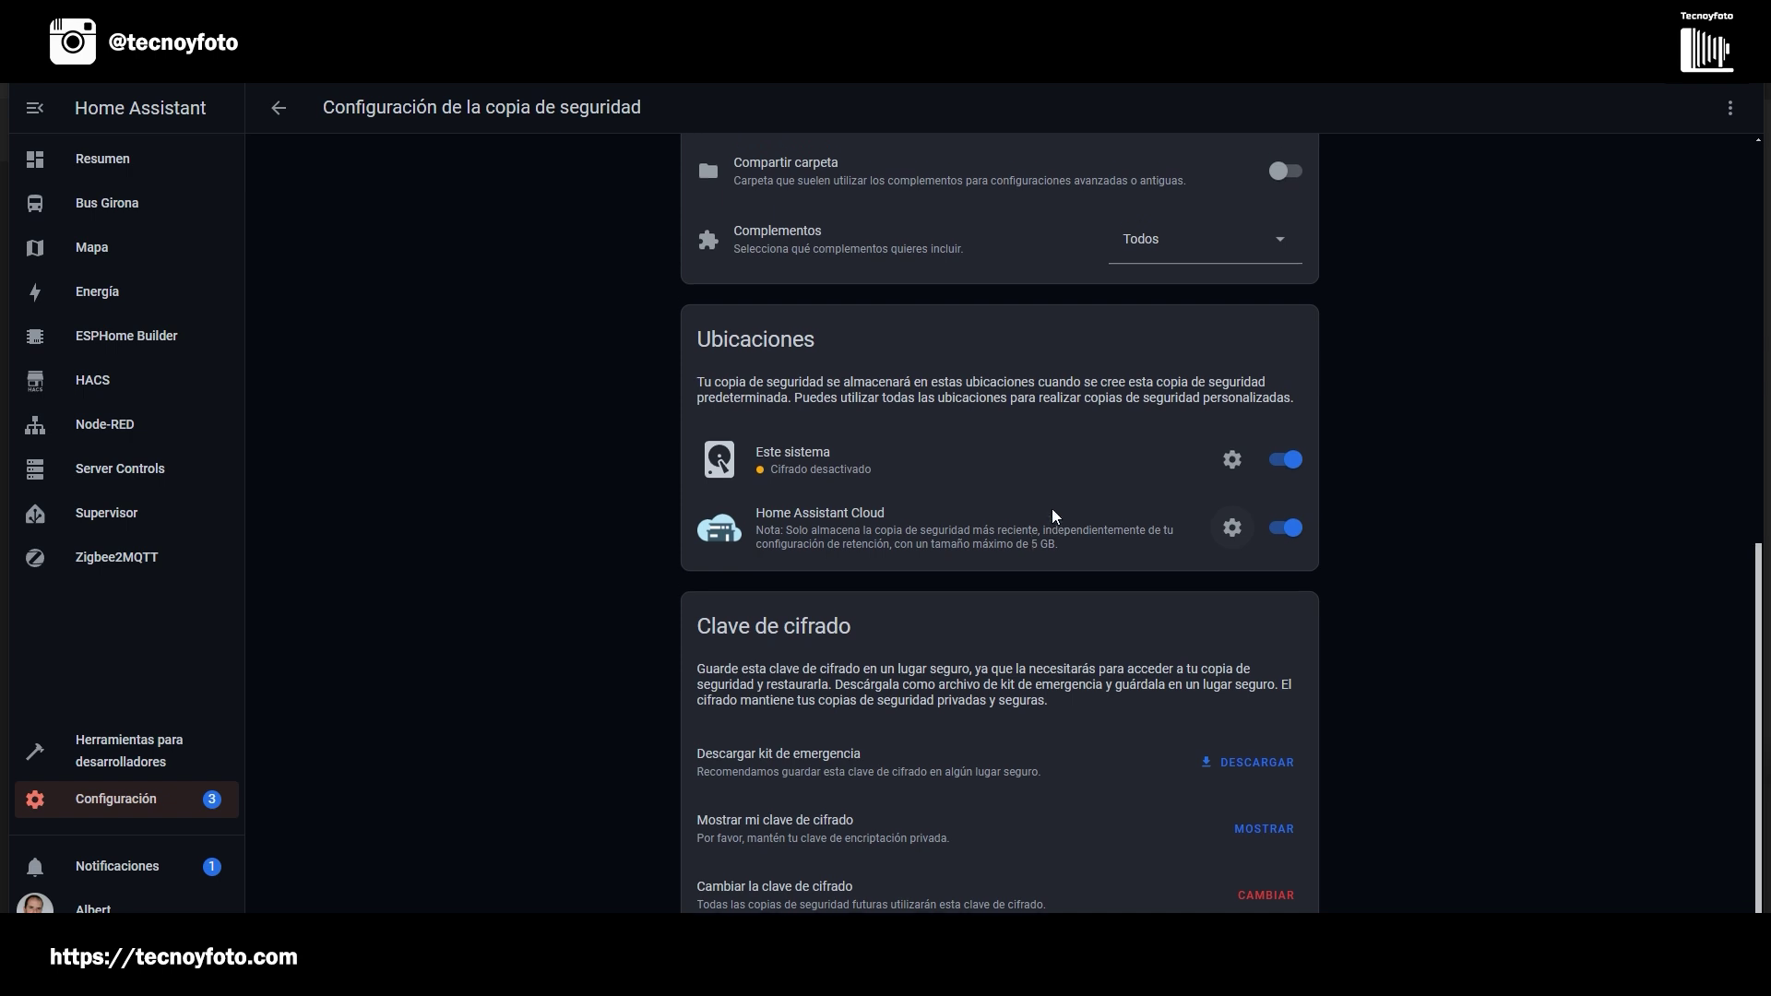
scroll(1053, 506, "up", 1)
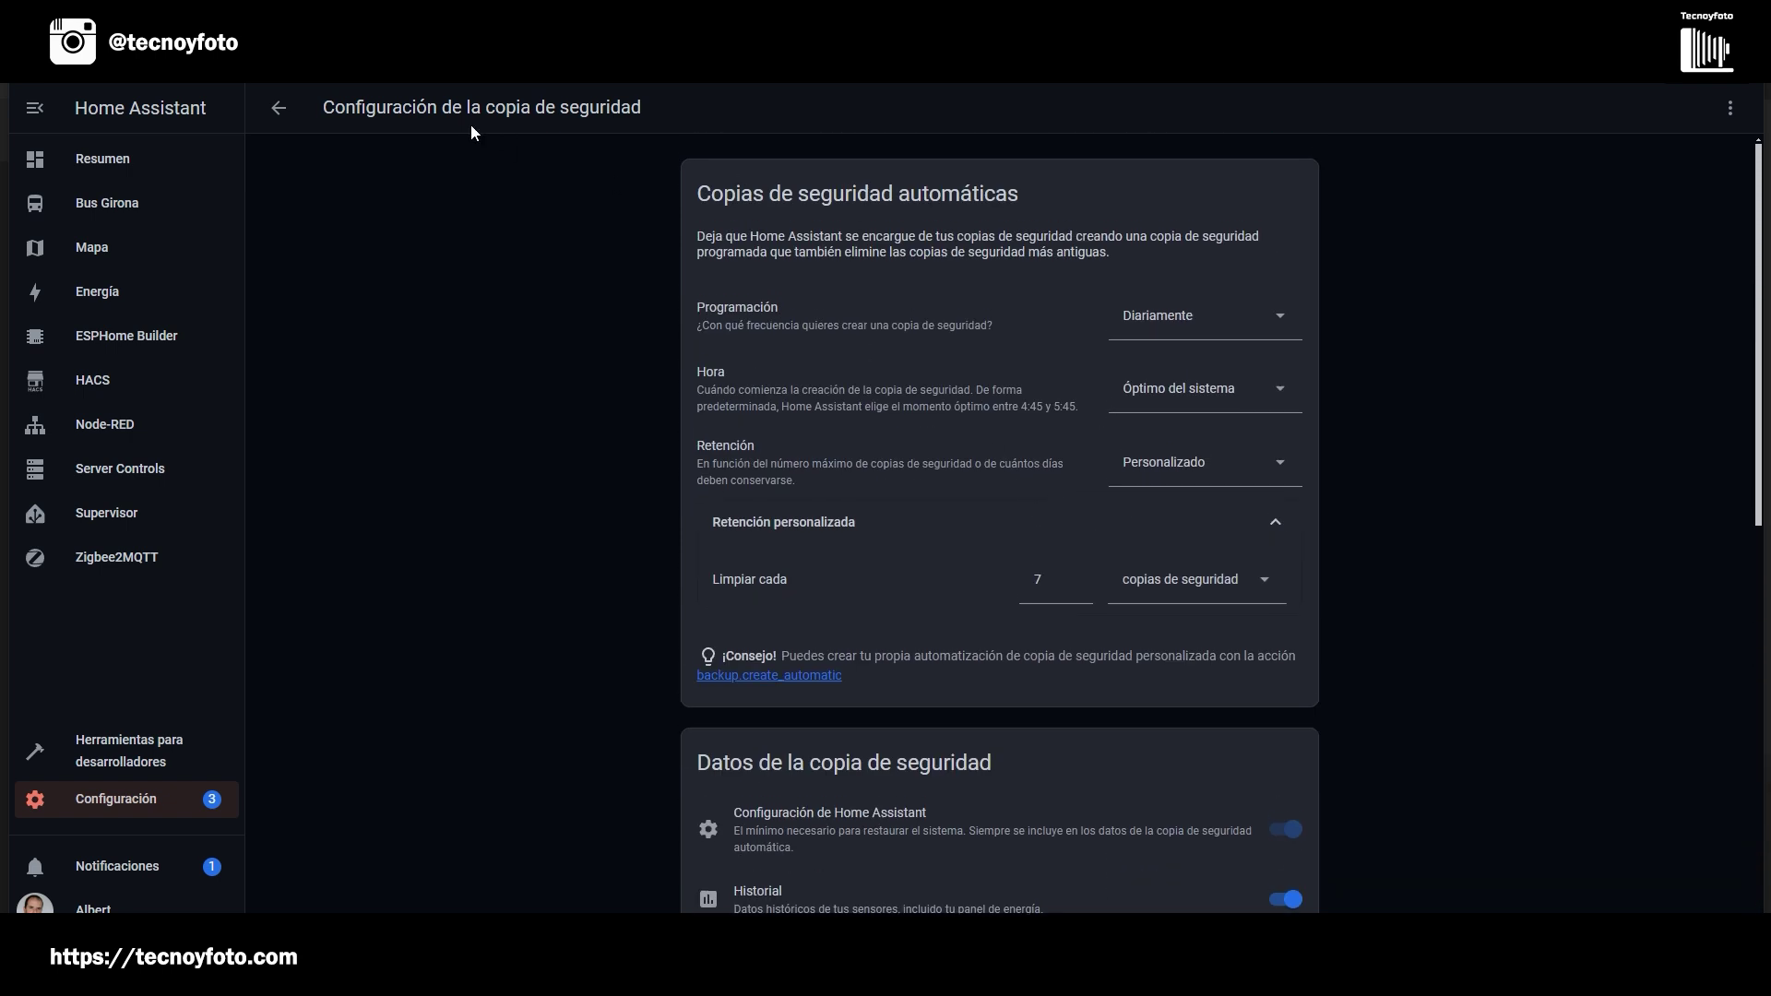
left_click(279, 108)
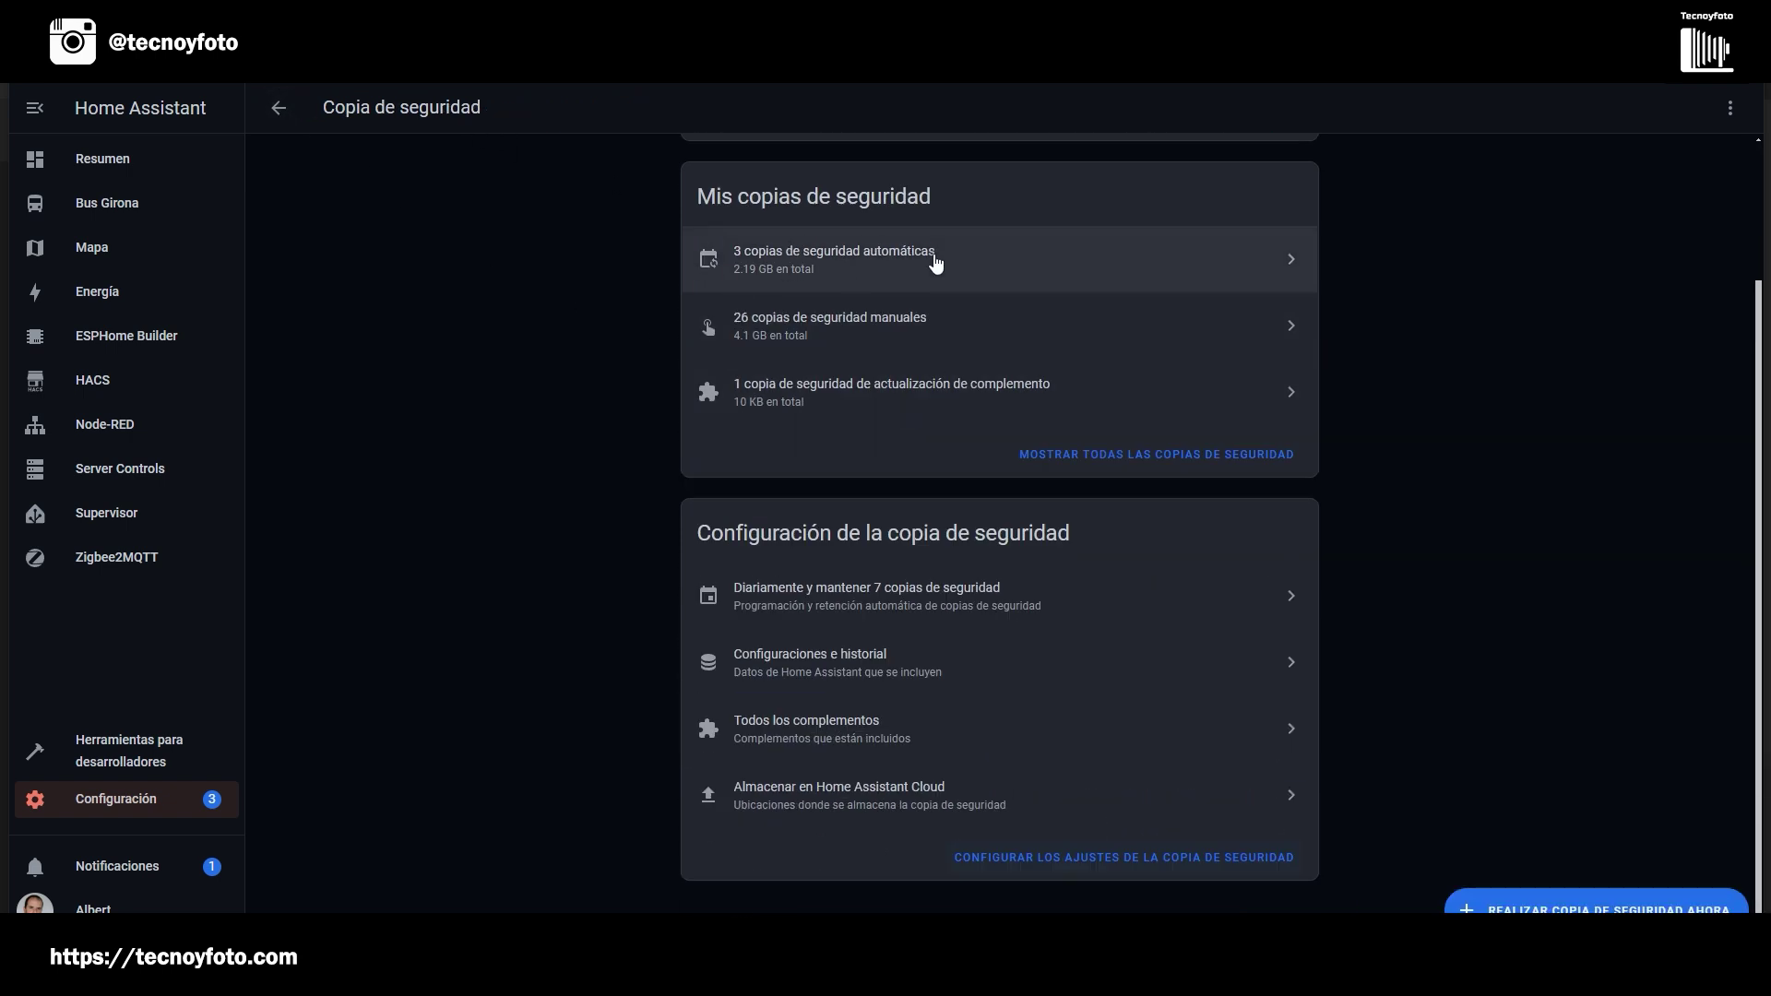
left_click(883, 265)
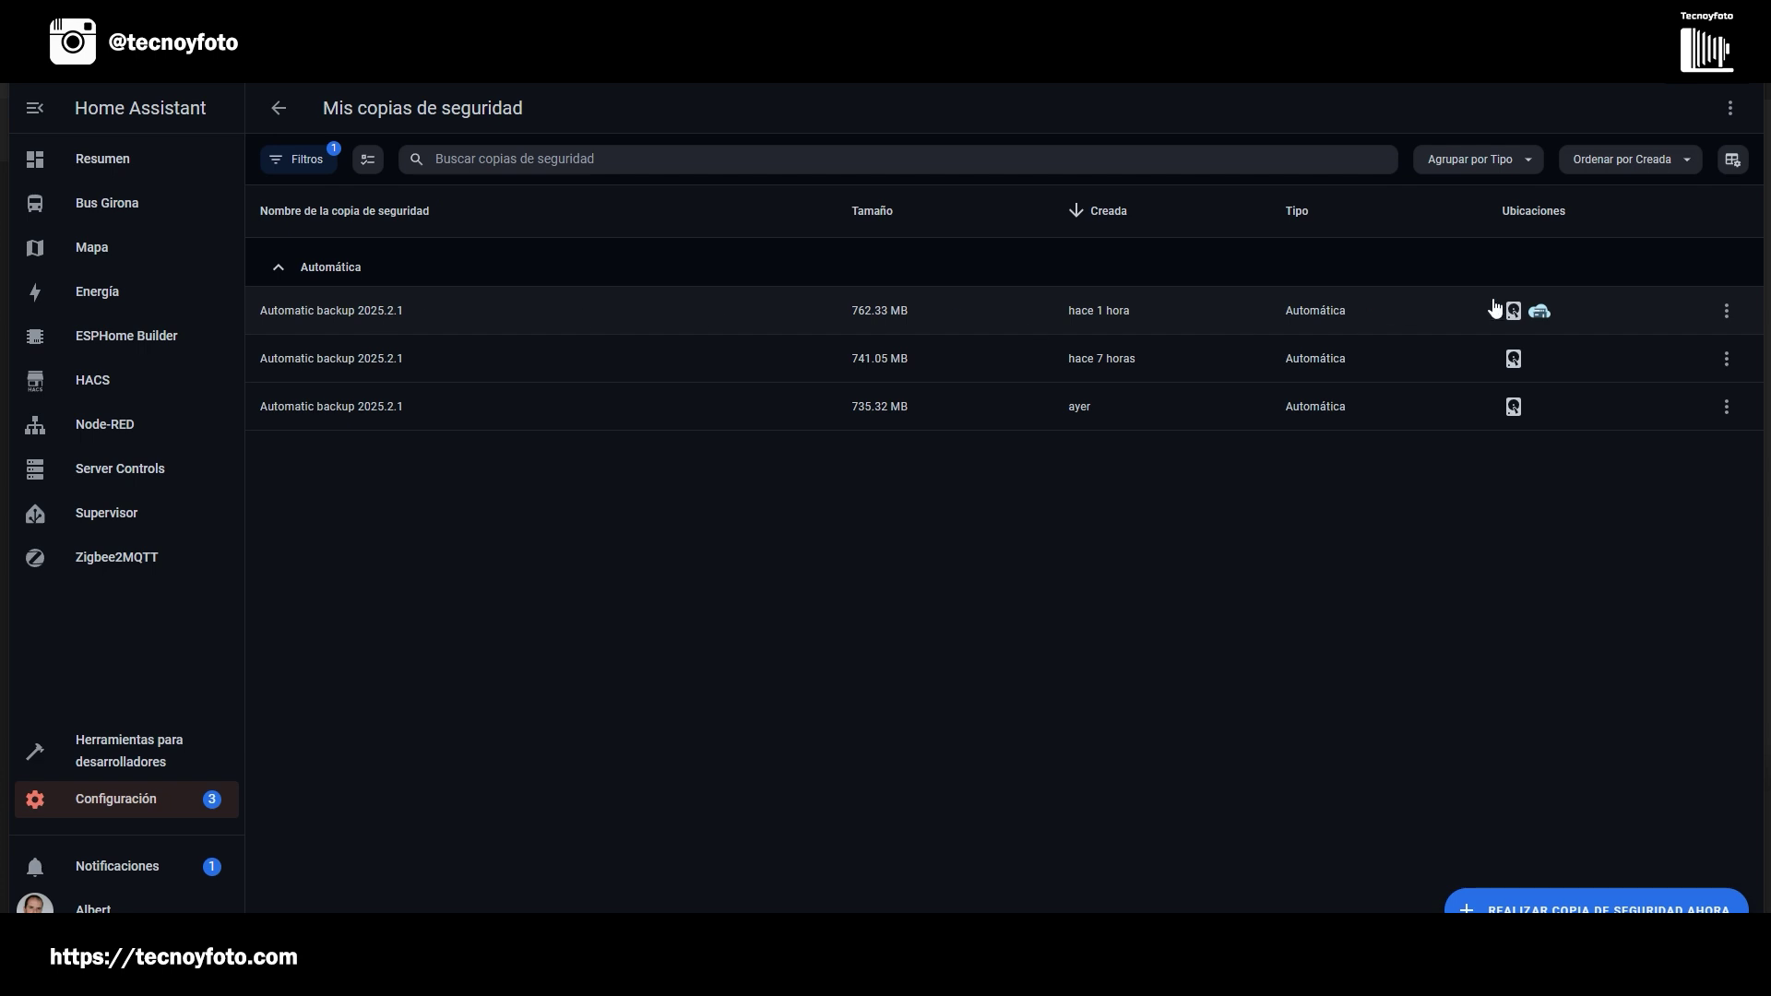
- Download the most recent automatic backup as automatic_backup_2025_2_1.tar into the Copia home assistant folder, allowing the blocked insecure download
left_click(1728, 310)
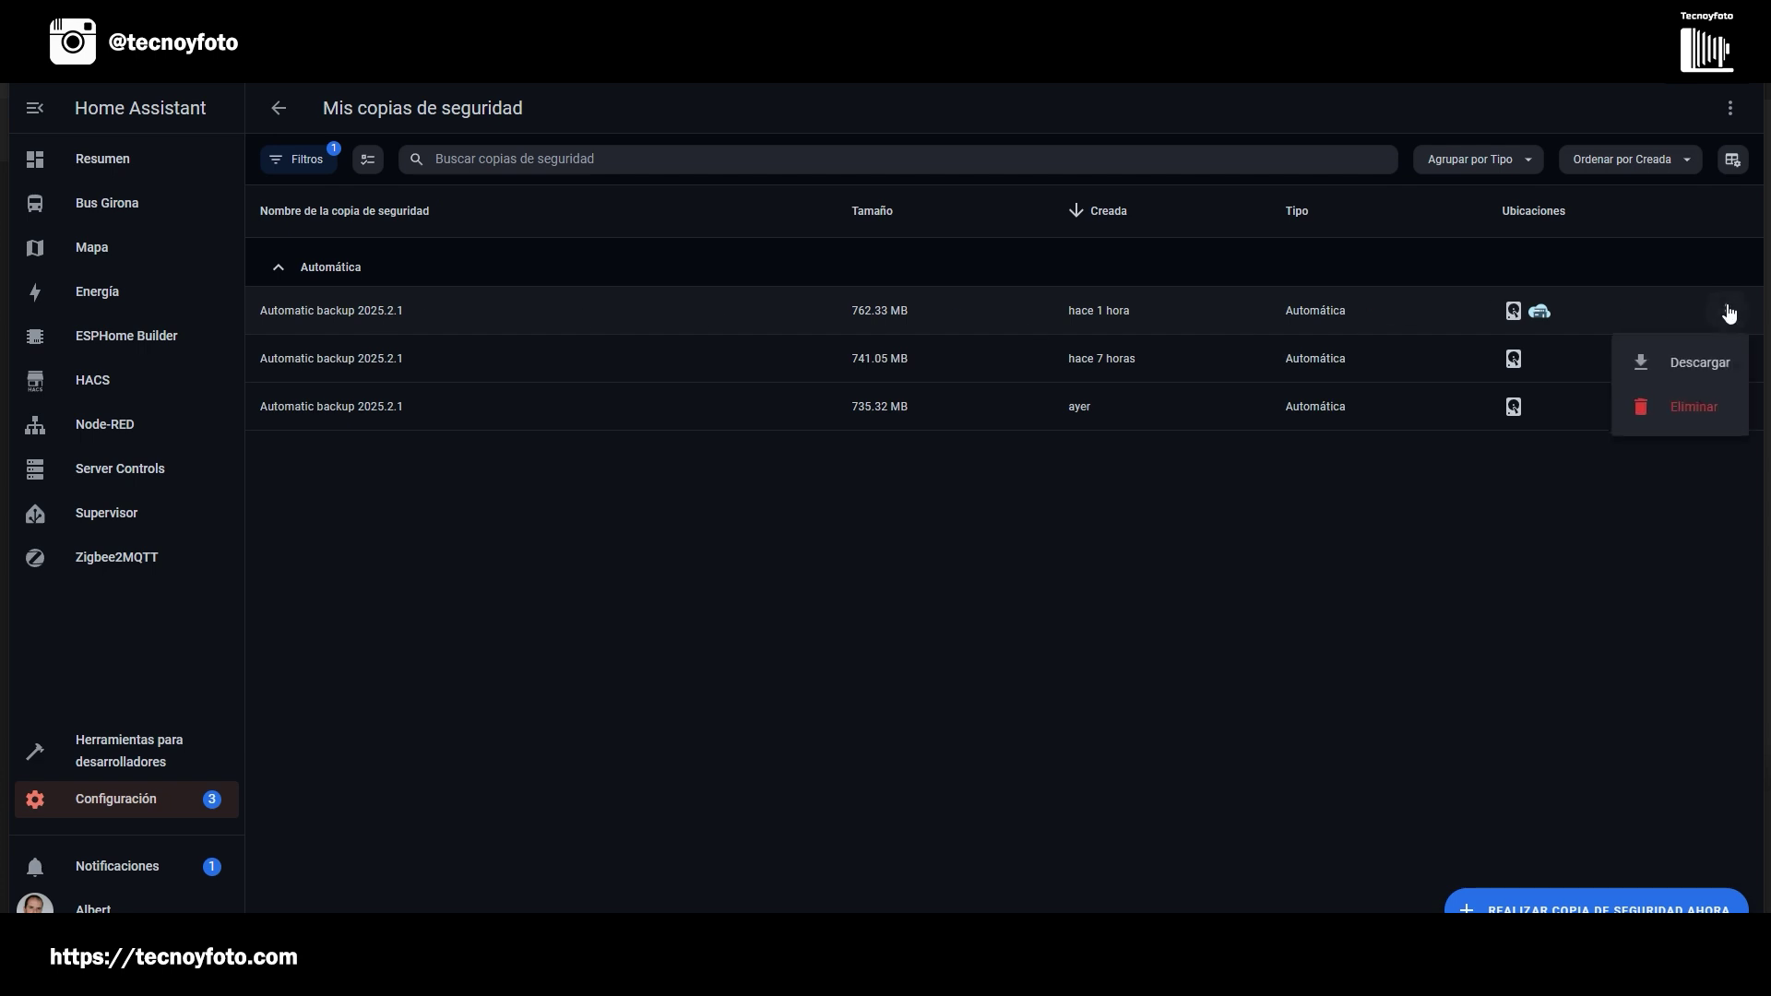
left_click(1698, 361)
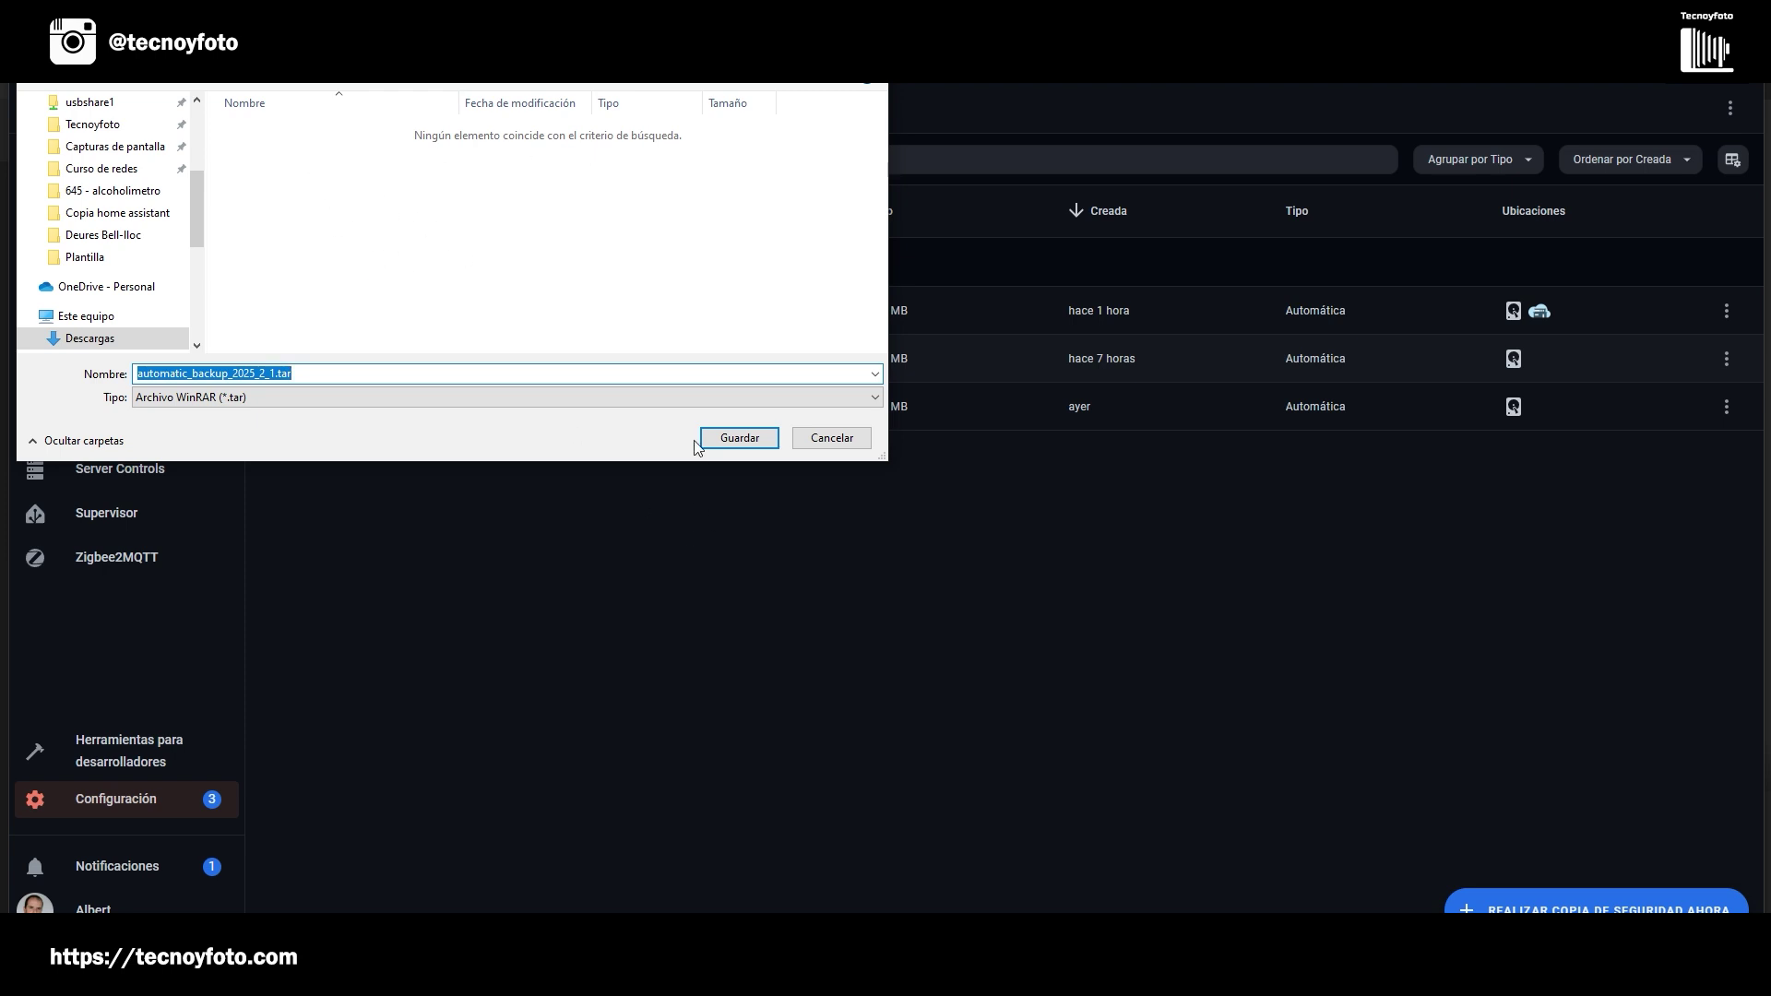
left_click(734, 443)
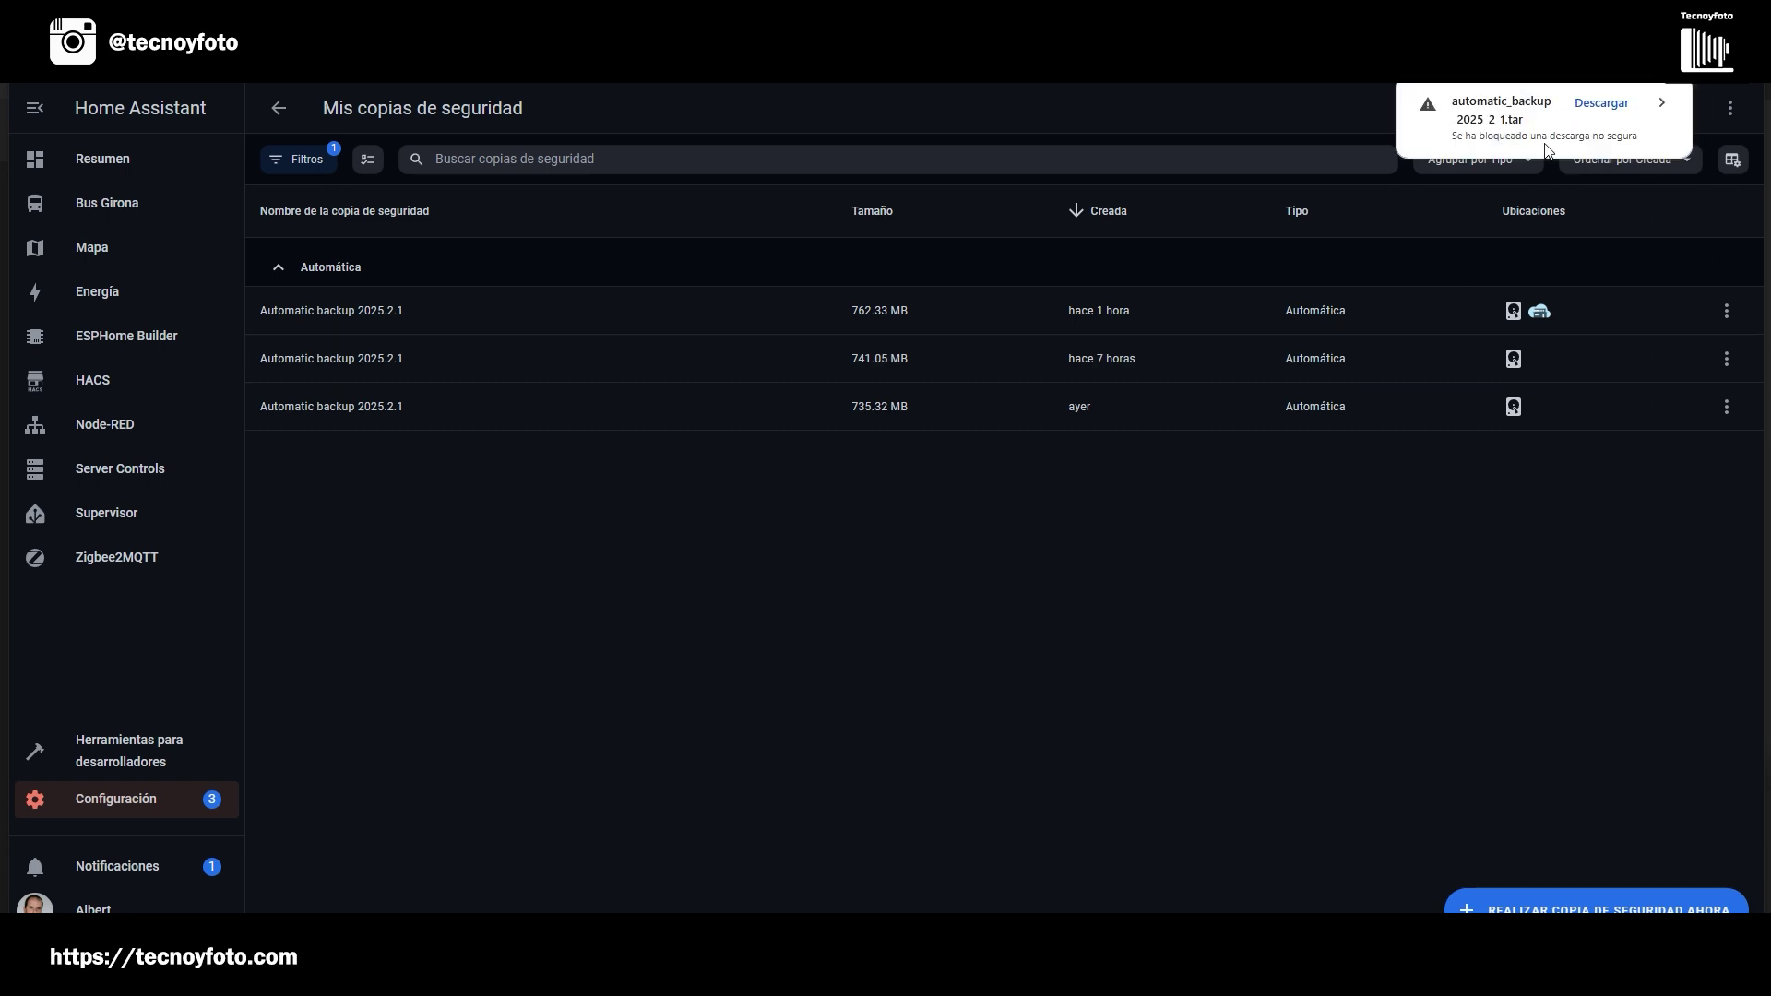
left_click(1599, 104)
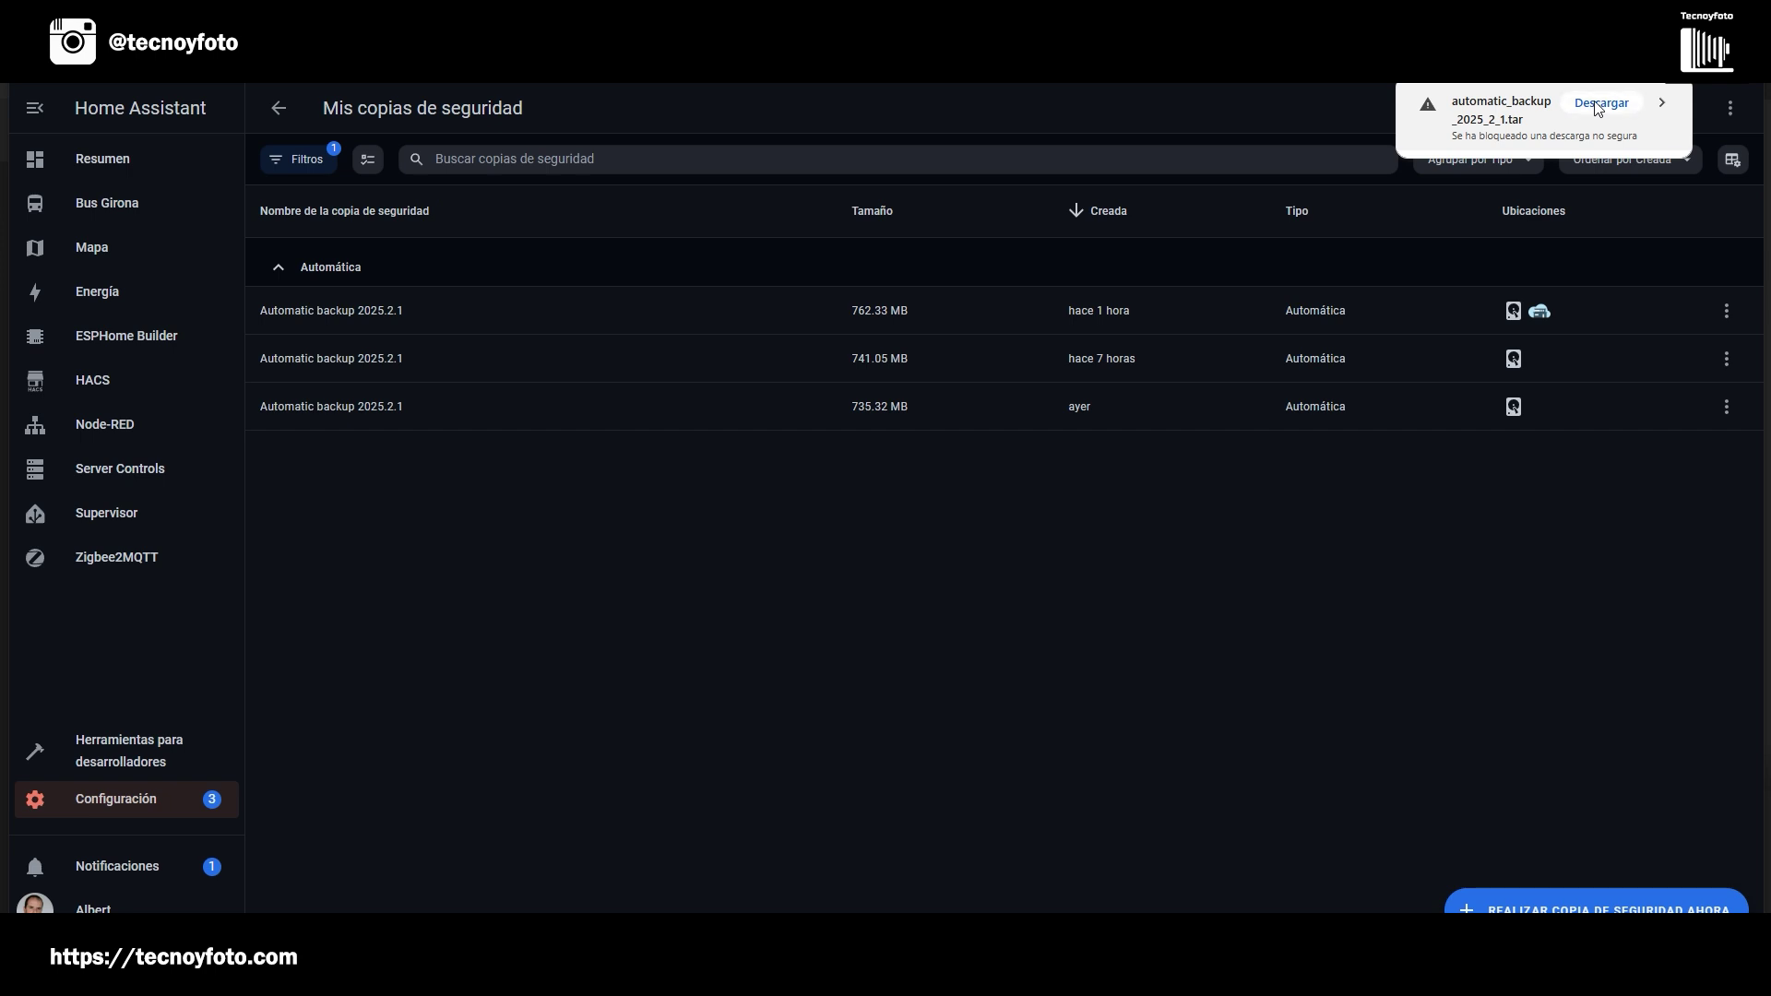
left_click(1599, 105)
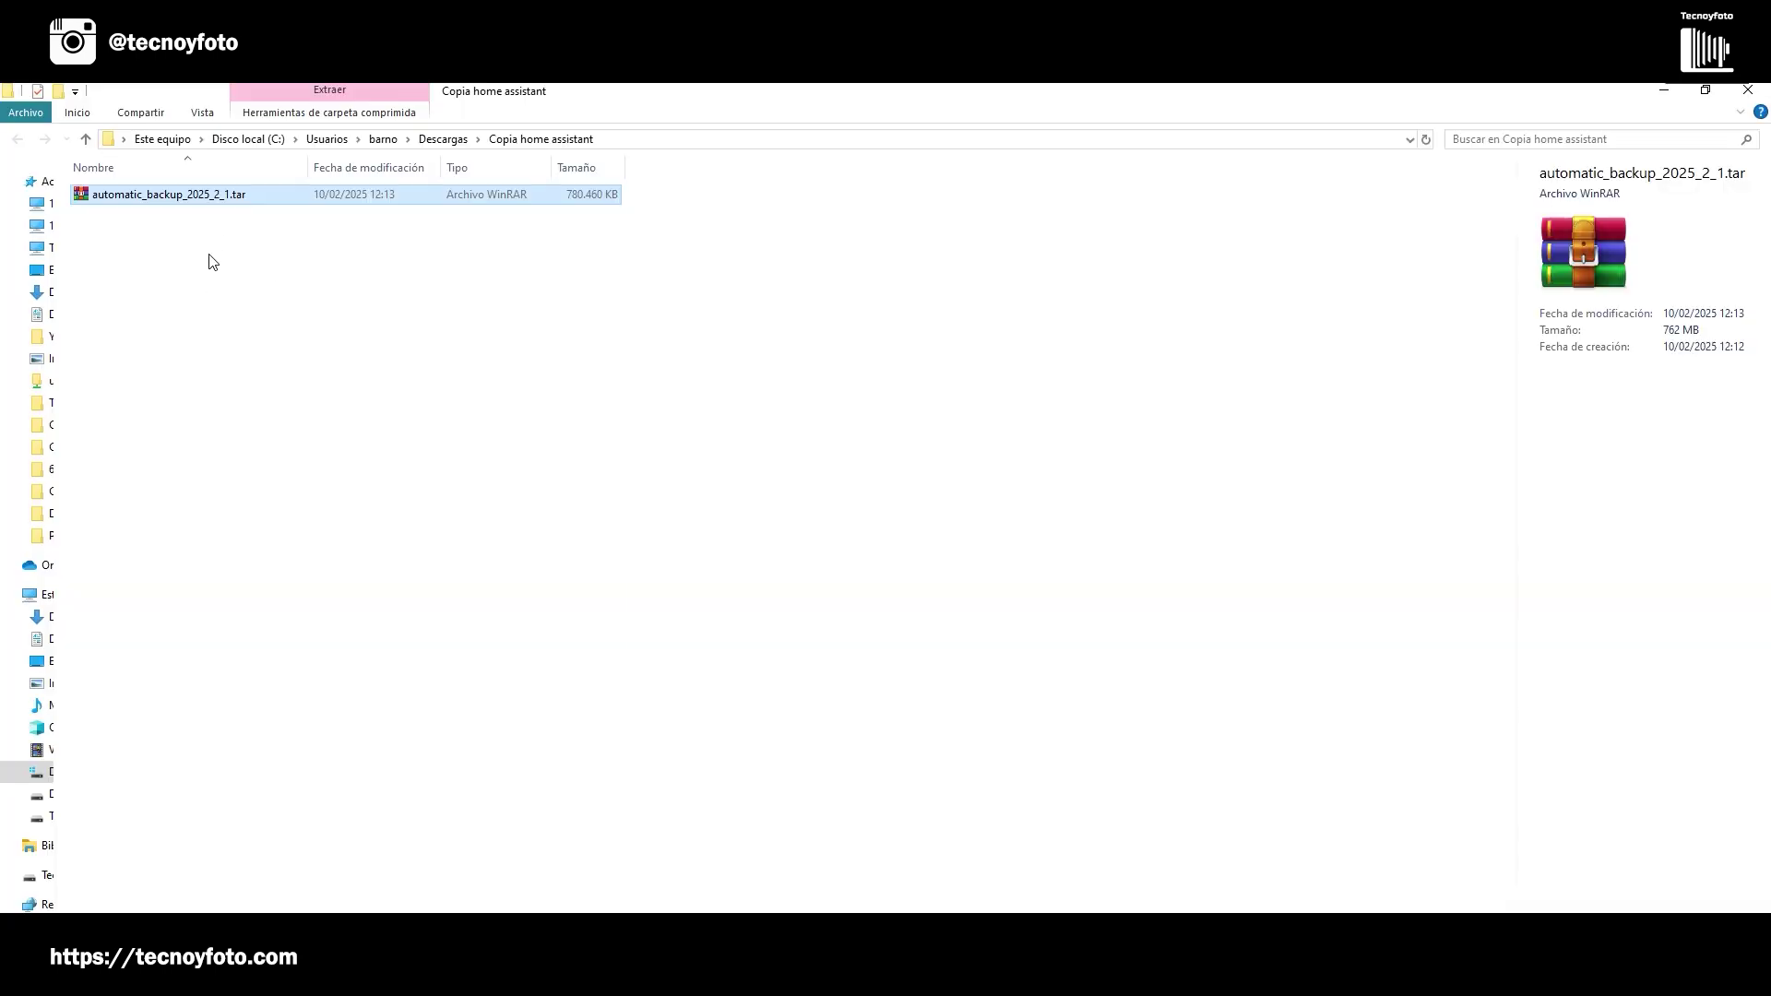
- Switch to File Explorer and extract automatic_backup_2025_2_1.tar into its current folder, Copia home assistant
left_click(211, 258)
double_click(198, 196)
right_click(198, 196)
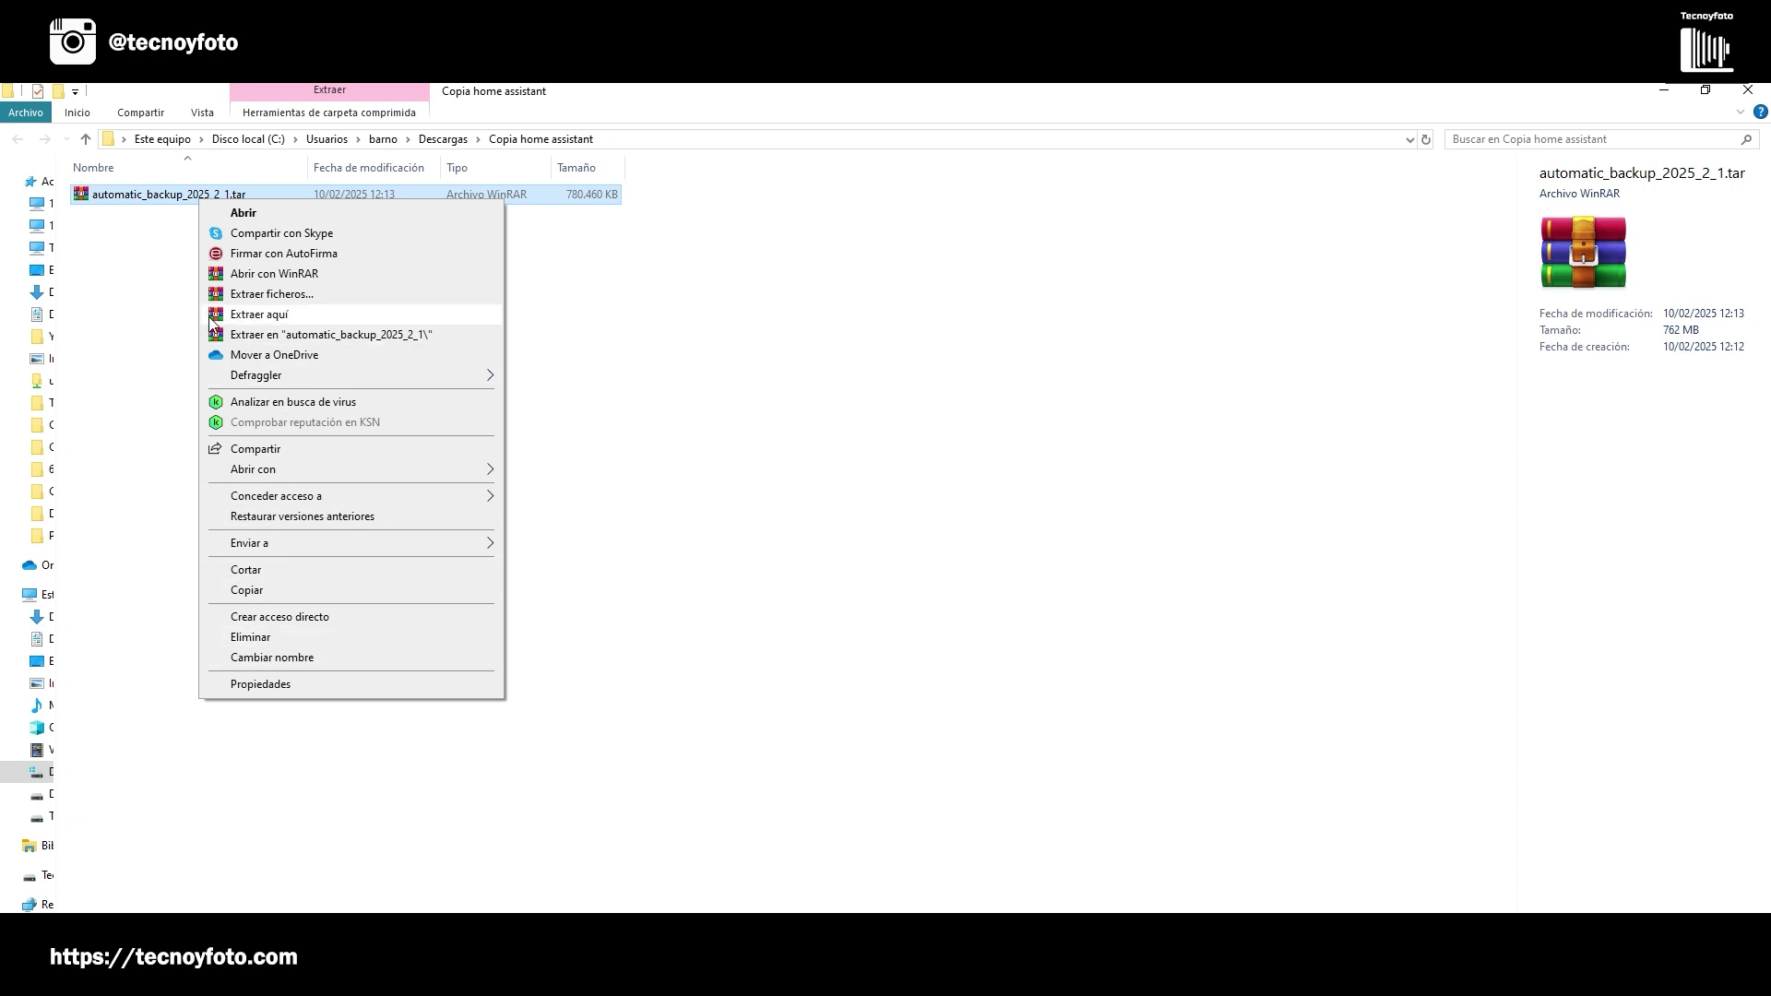
left_click(257, 317)
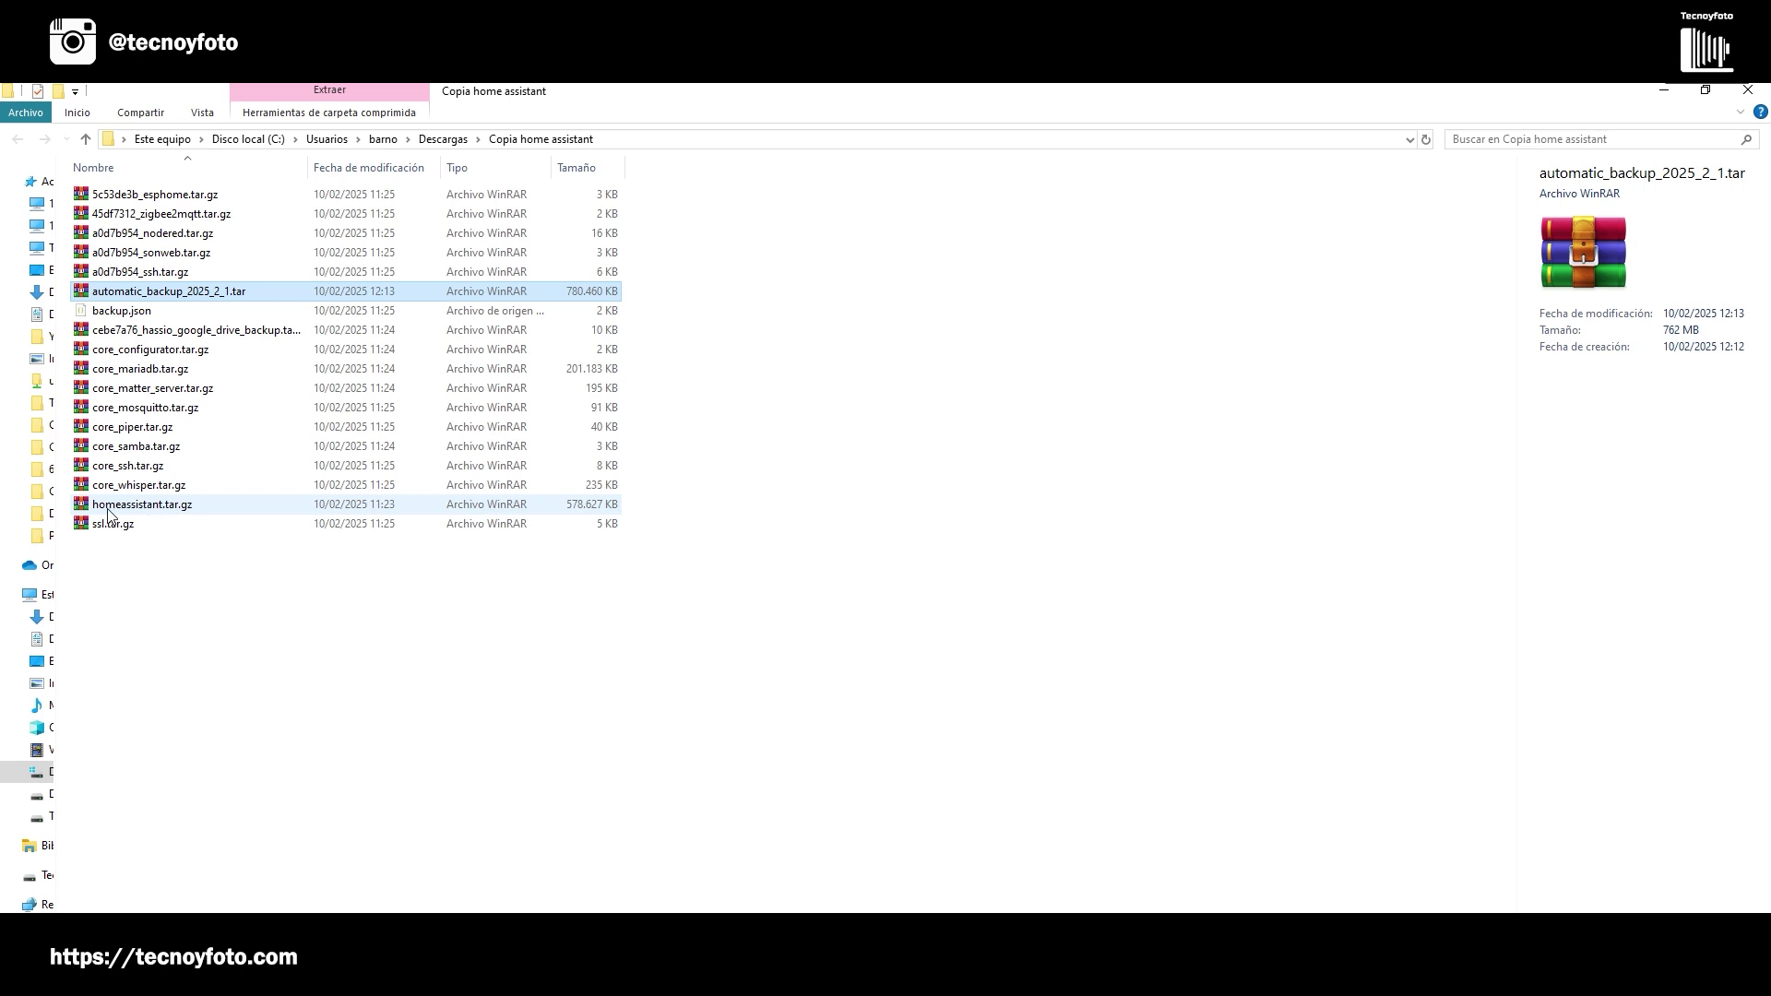
- Extract the homeassistant.tar.gz archive into the same folder
left_click(149, 512)
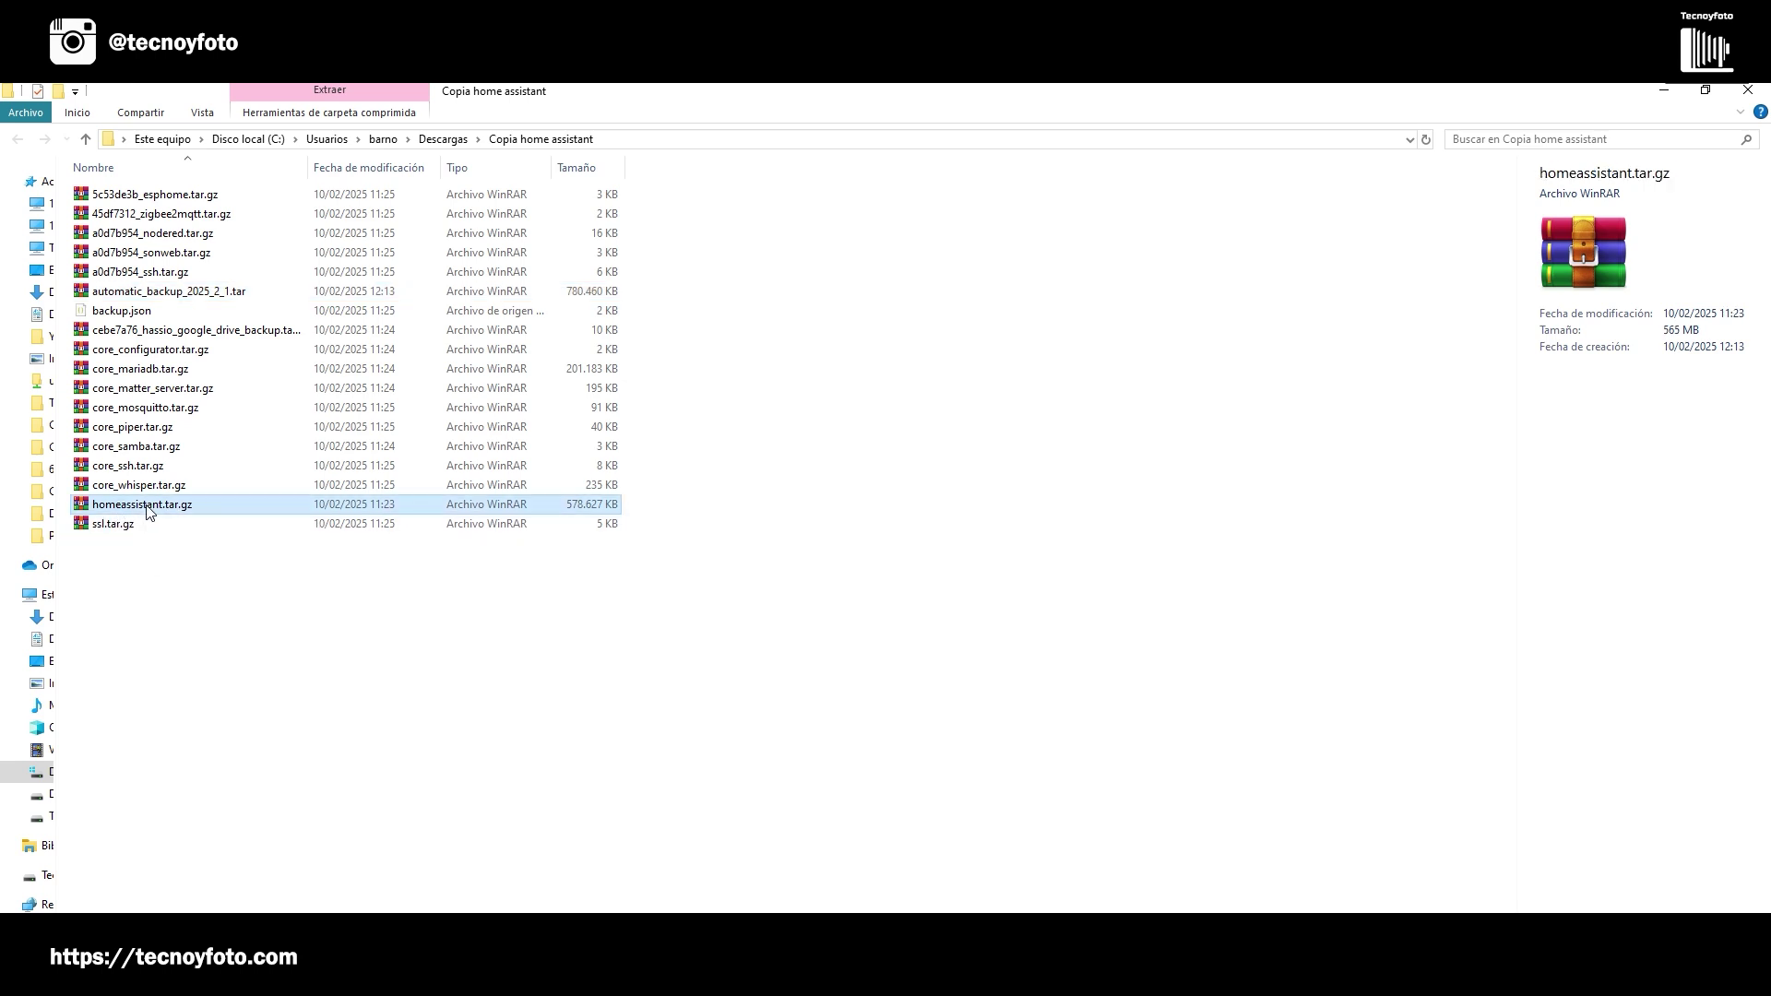
double_click(145, 505)
right_click(147, 507)
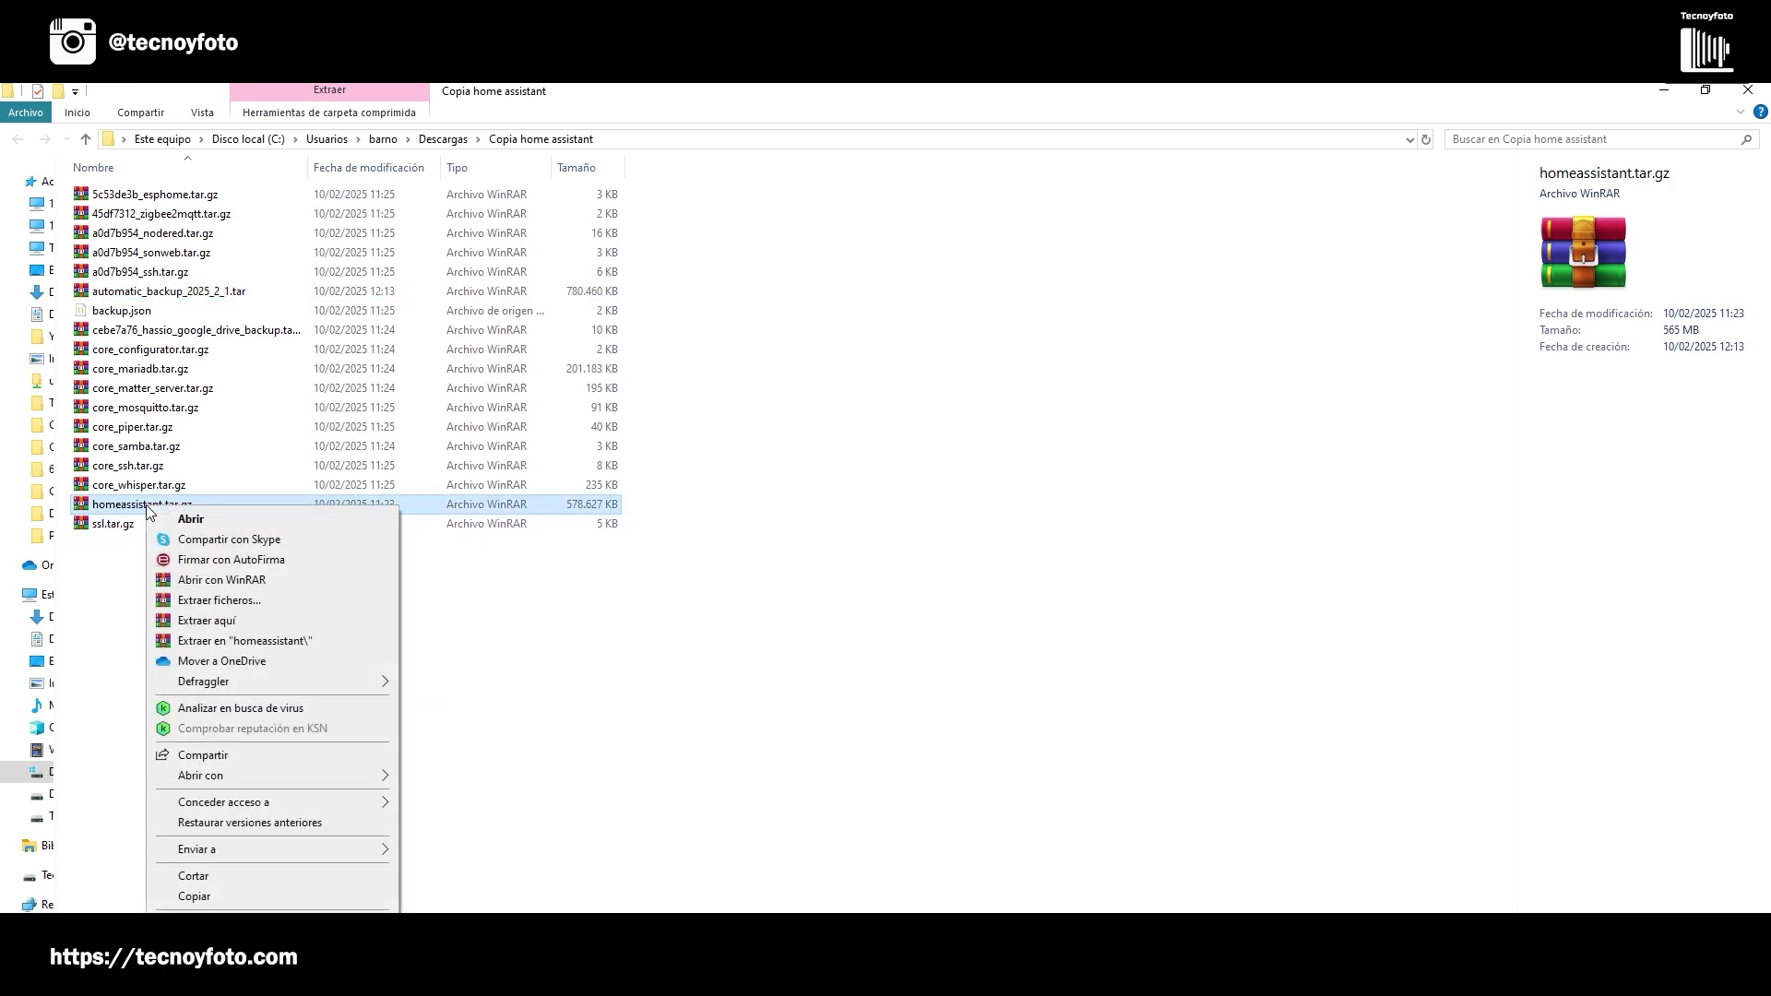
left_click(219, 623)
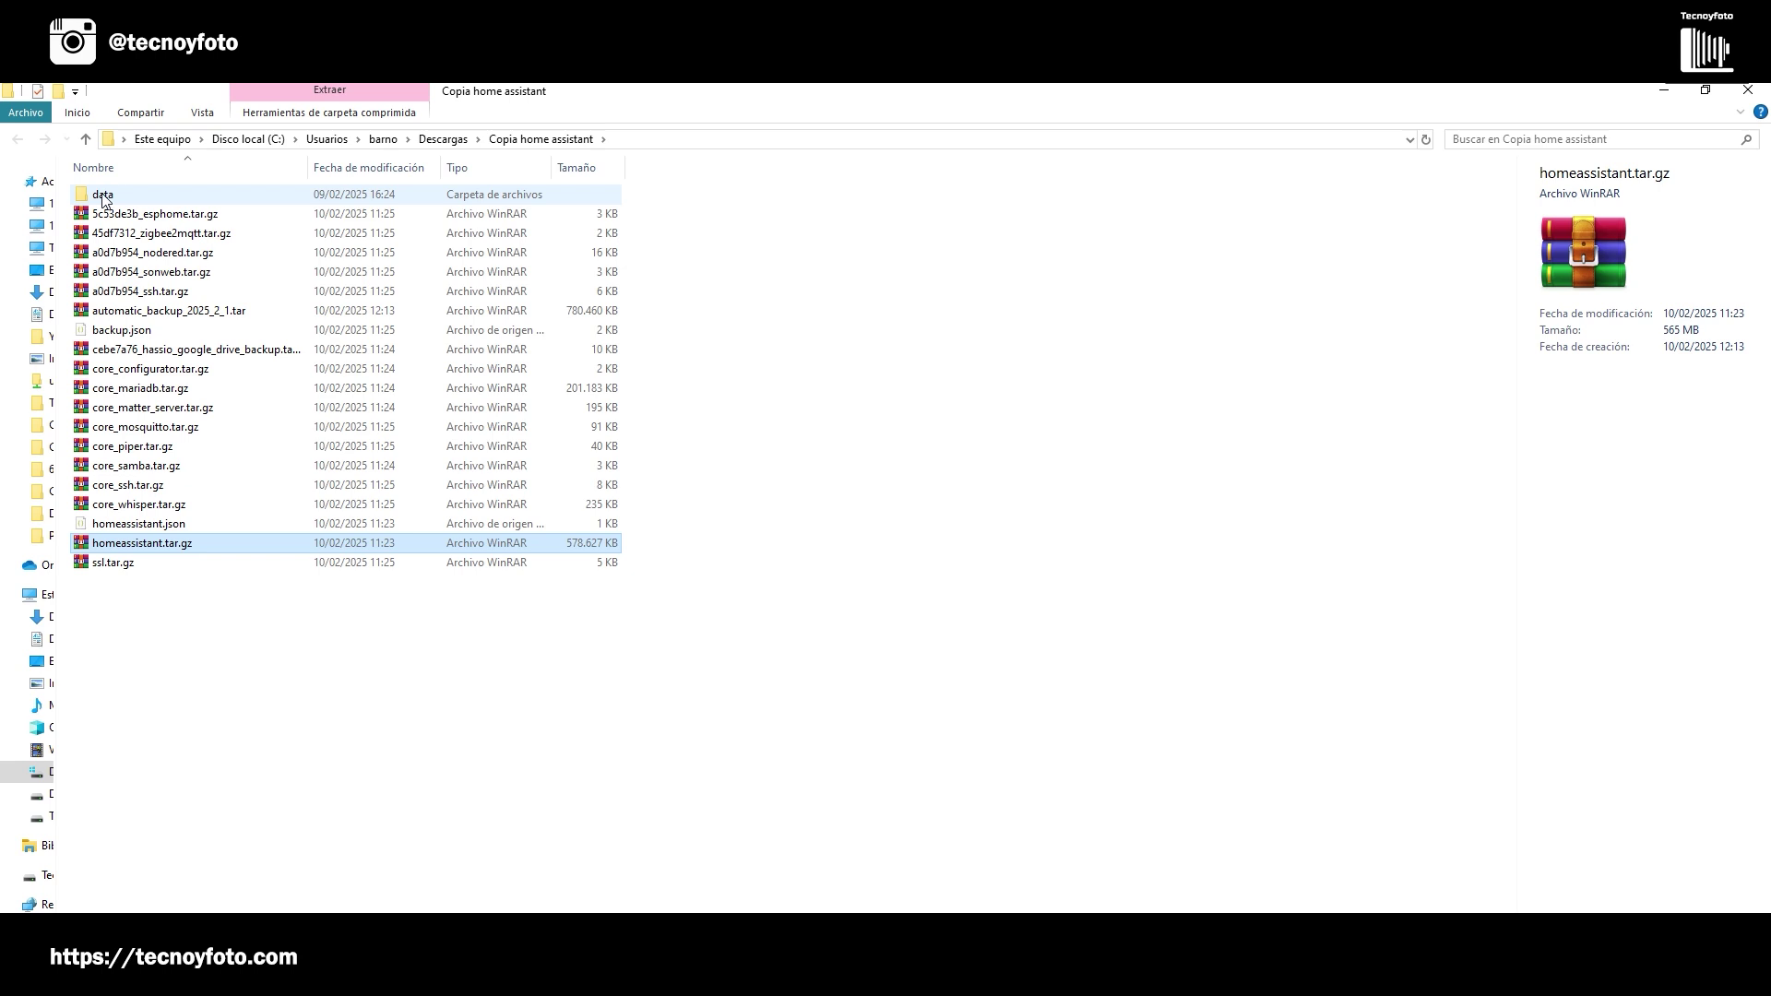
- Examine the files in the extracted data folder and its custom_components subfolder, then return to data
double_click(103, 195)
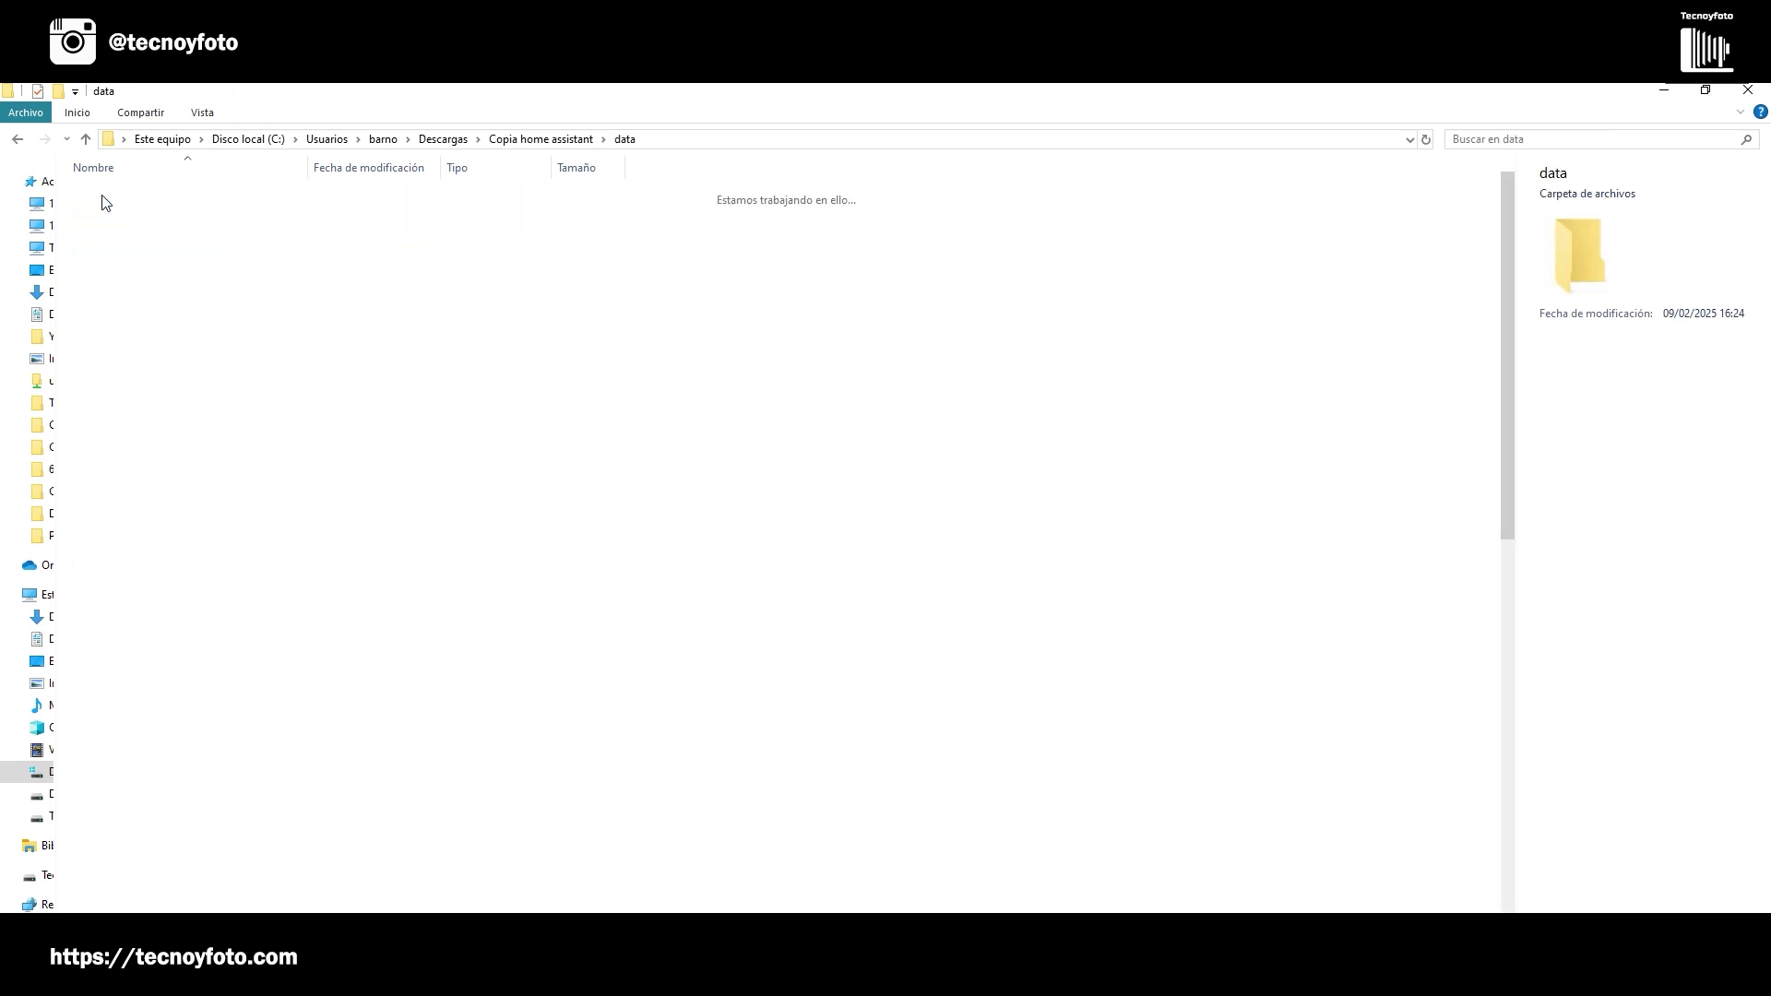
scroll(216, 562, "down", 4)
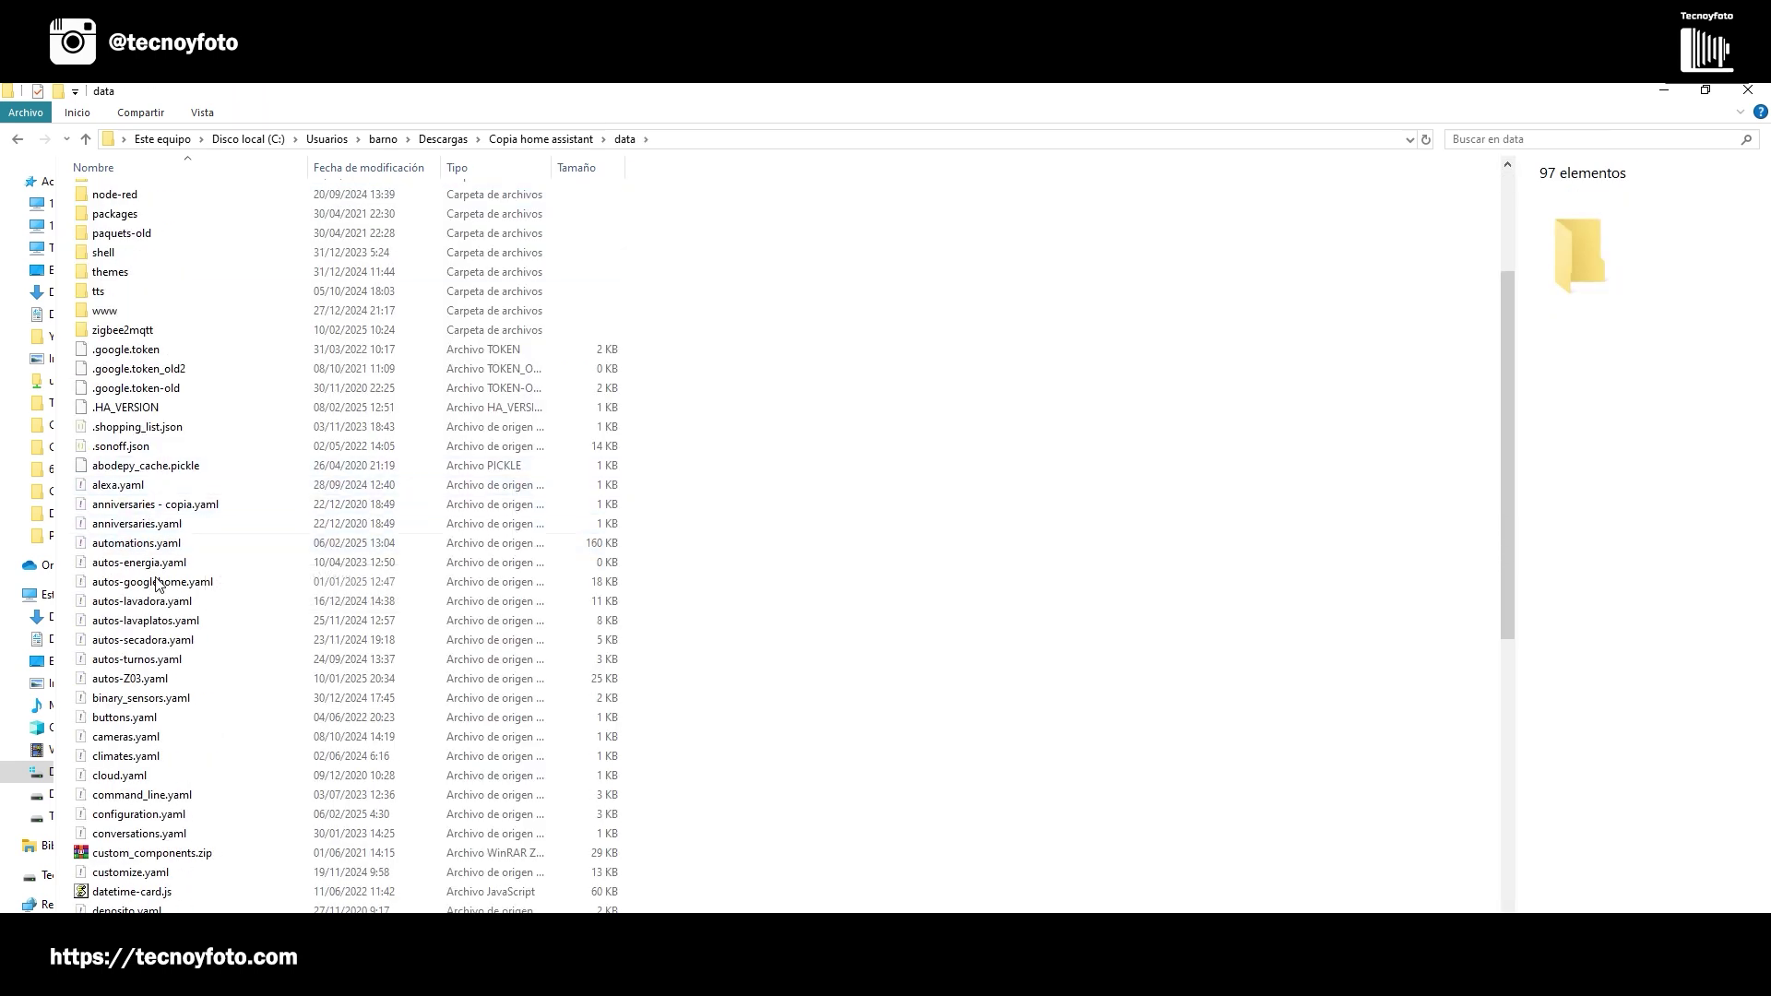
scroll(169, 868, "down", 3)
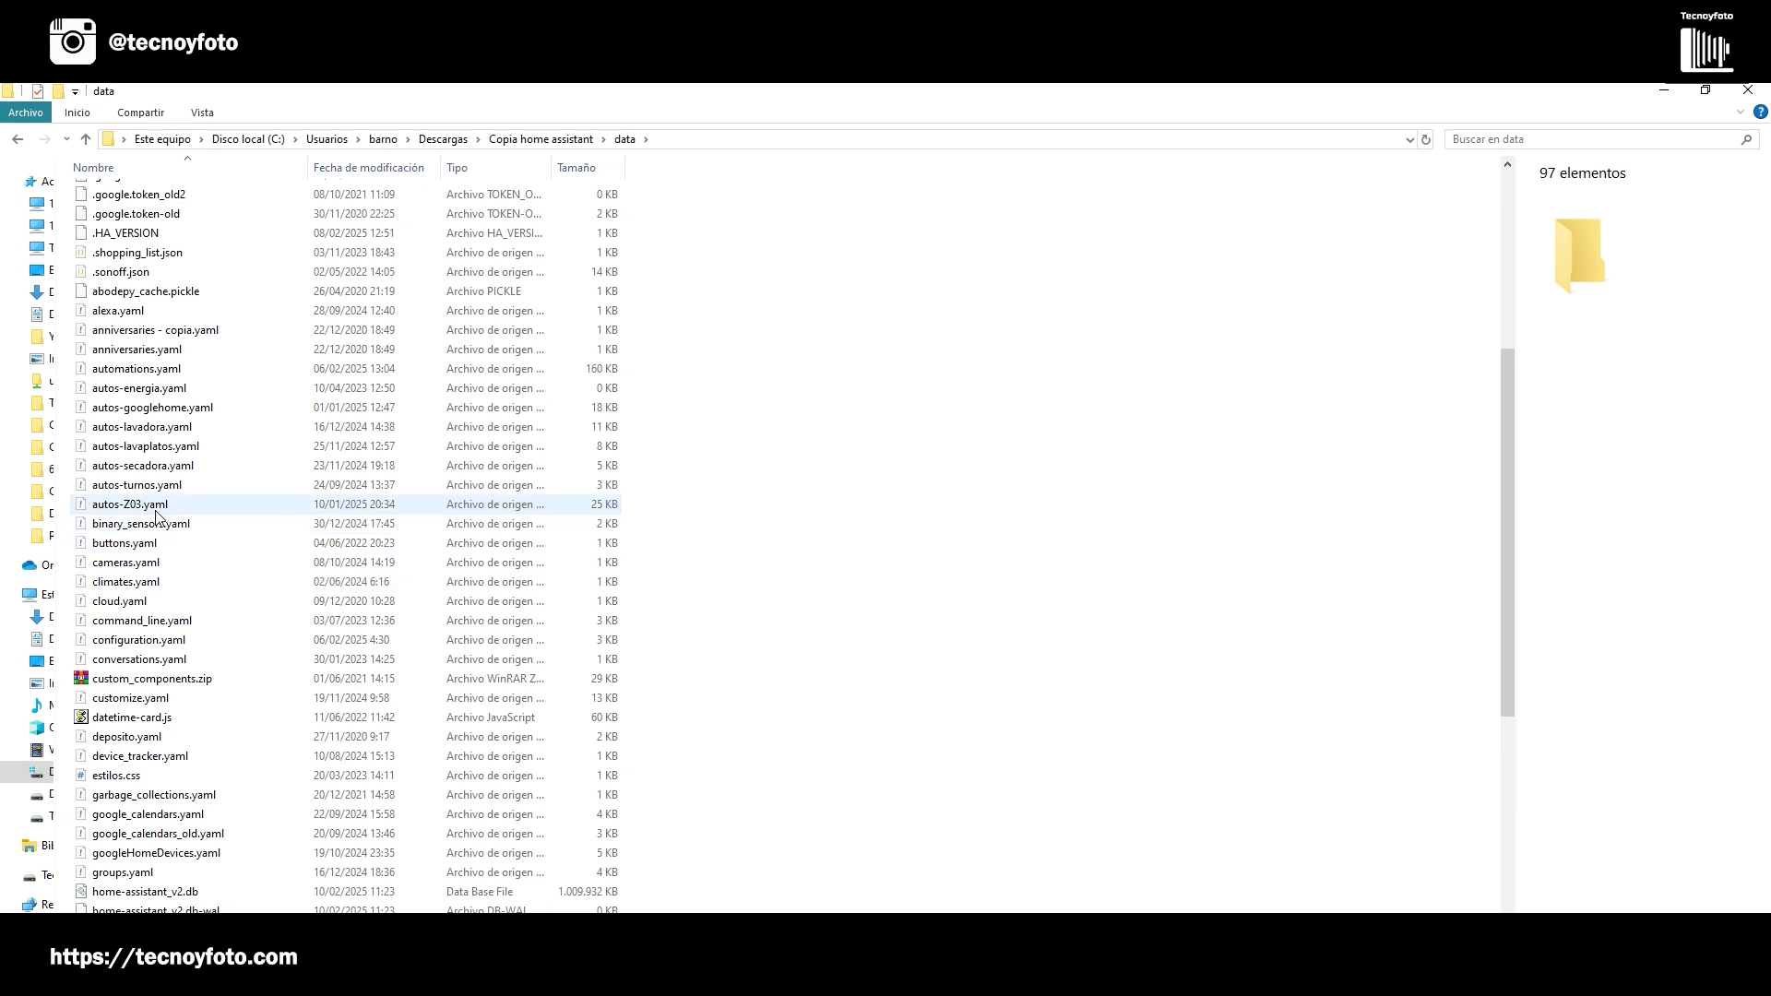
scroll(162, 462, "up", 6)
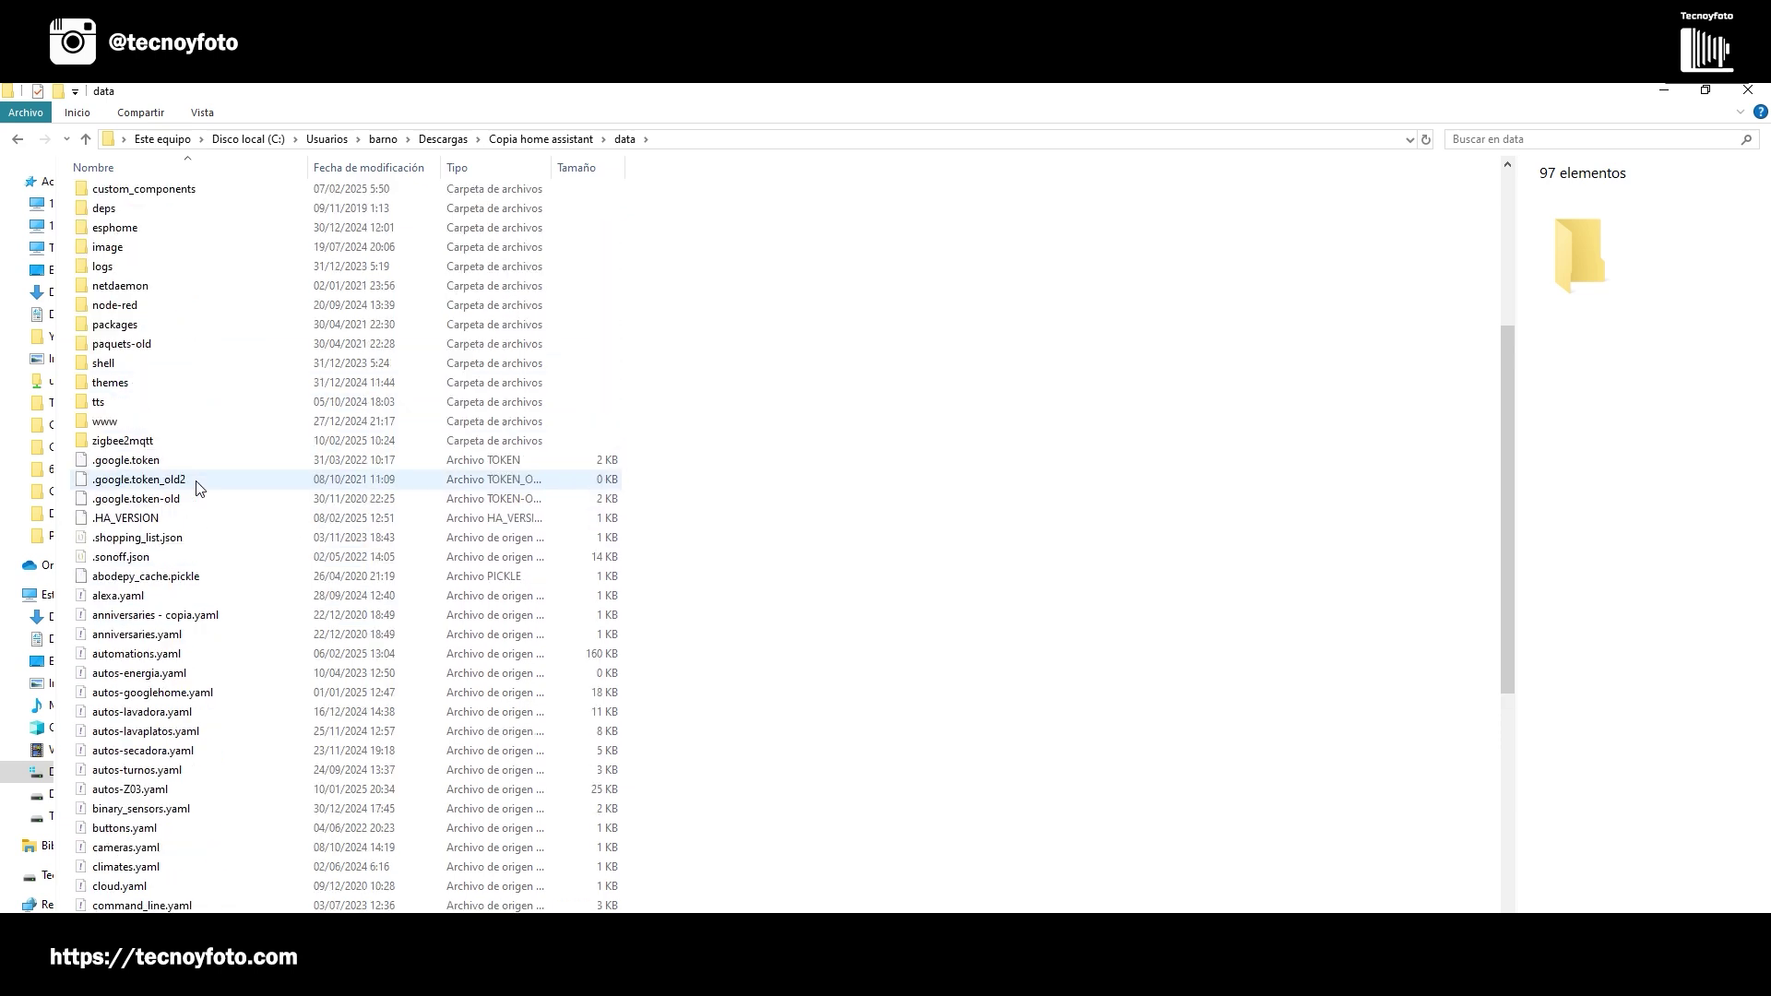
scroll(175, 410, "up", 1)
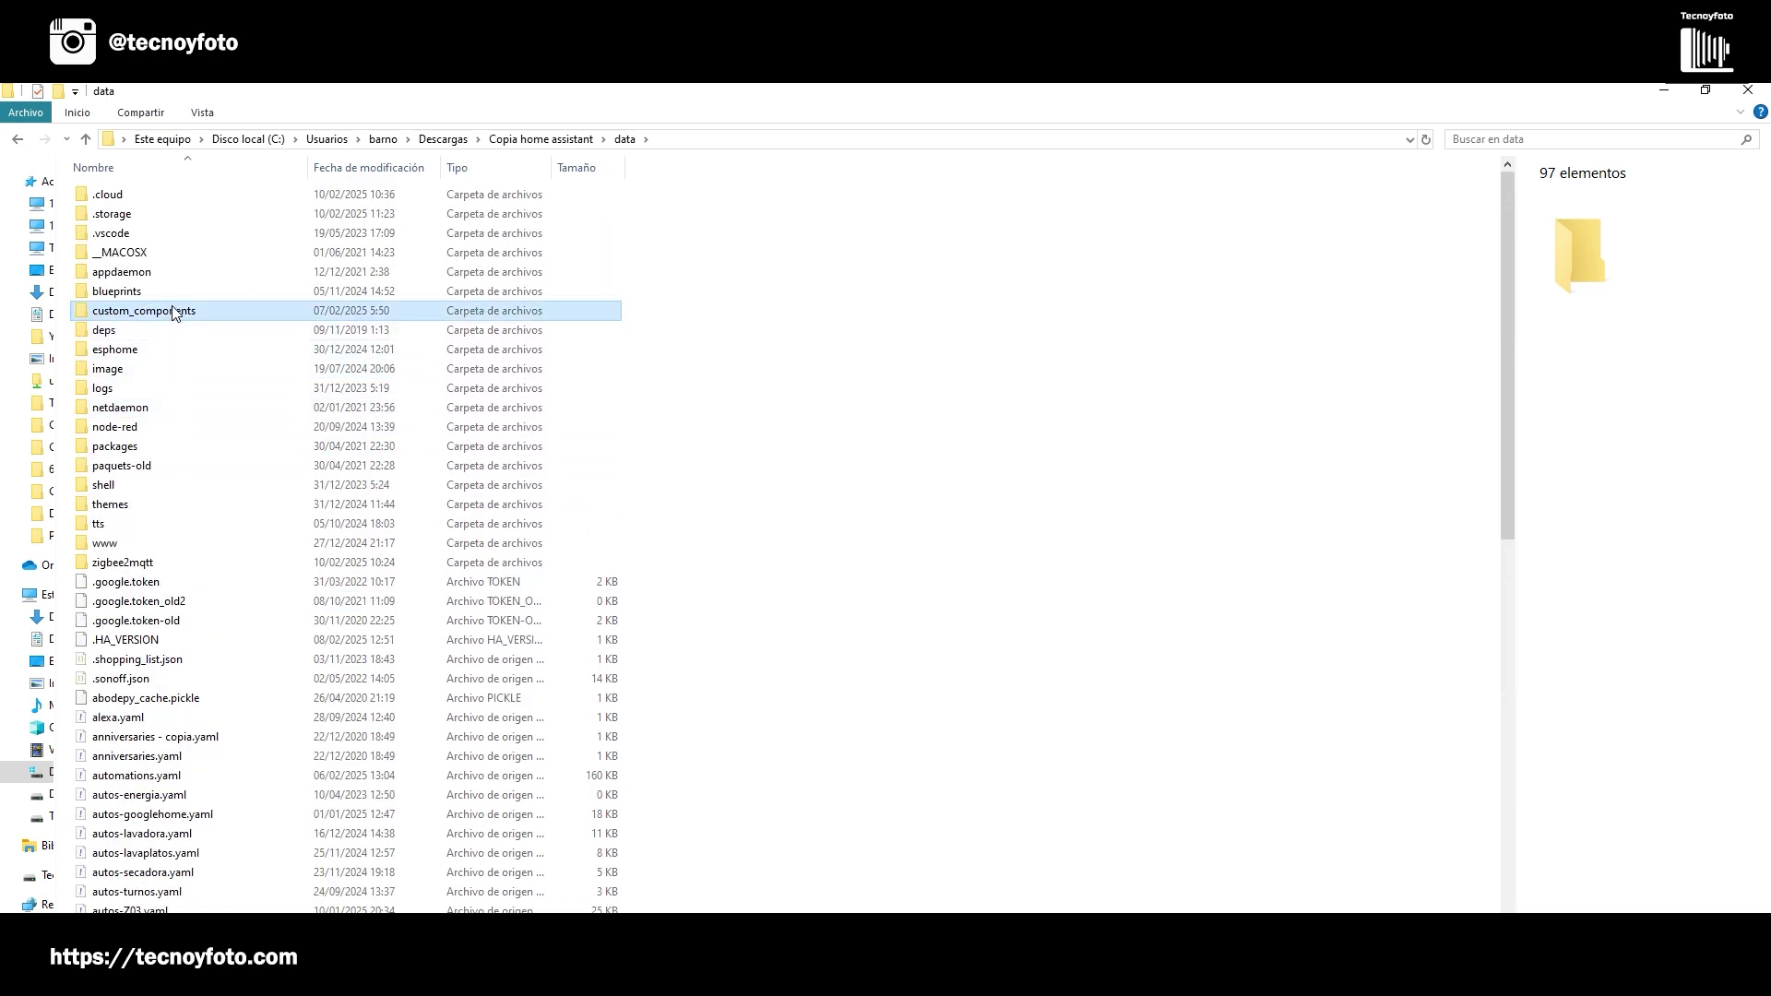
double_click(175, 310)
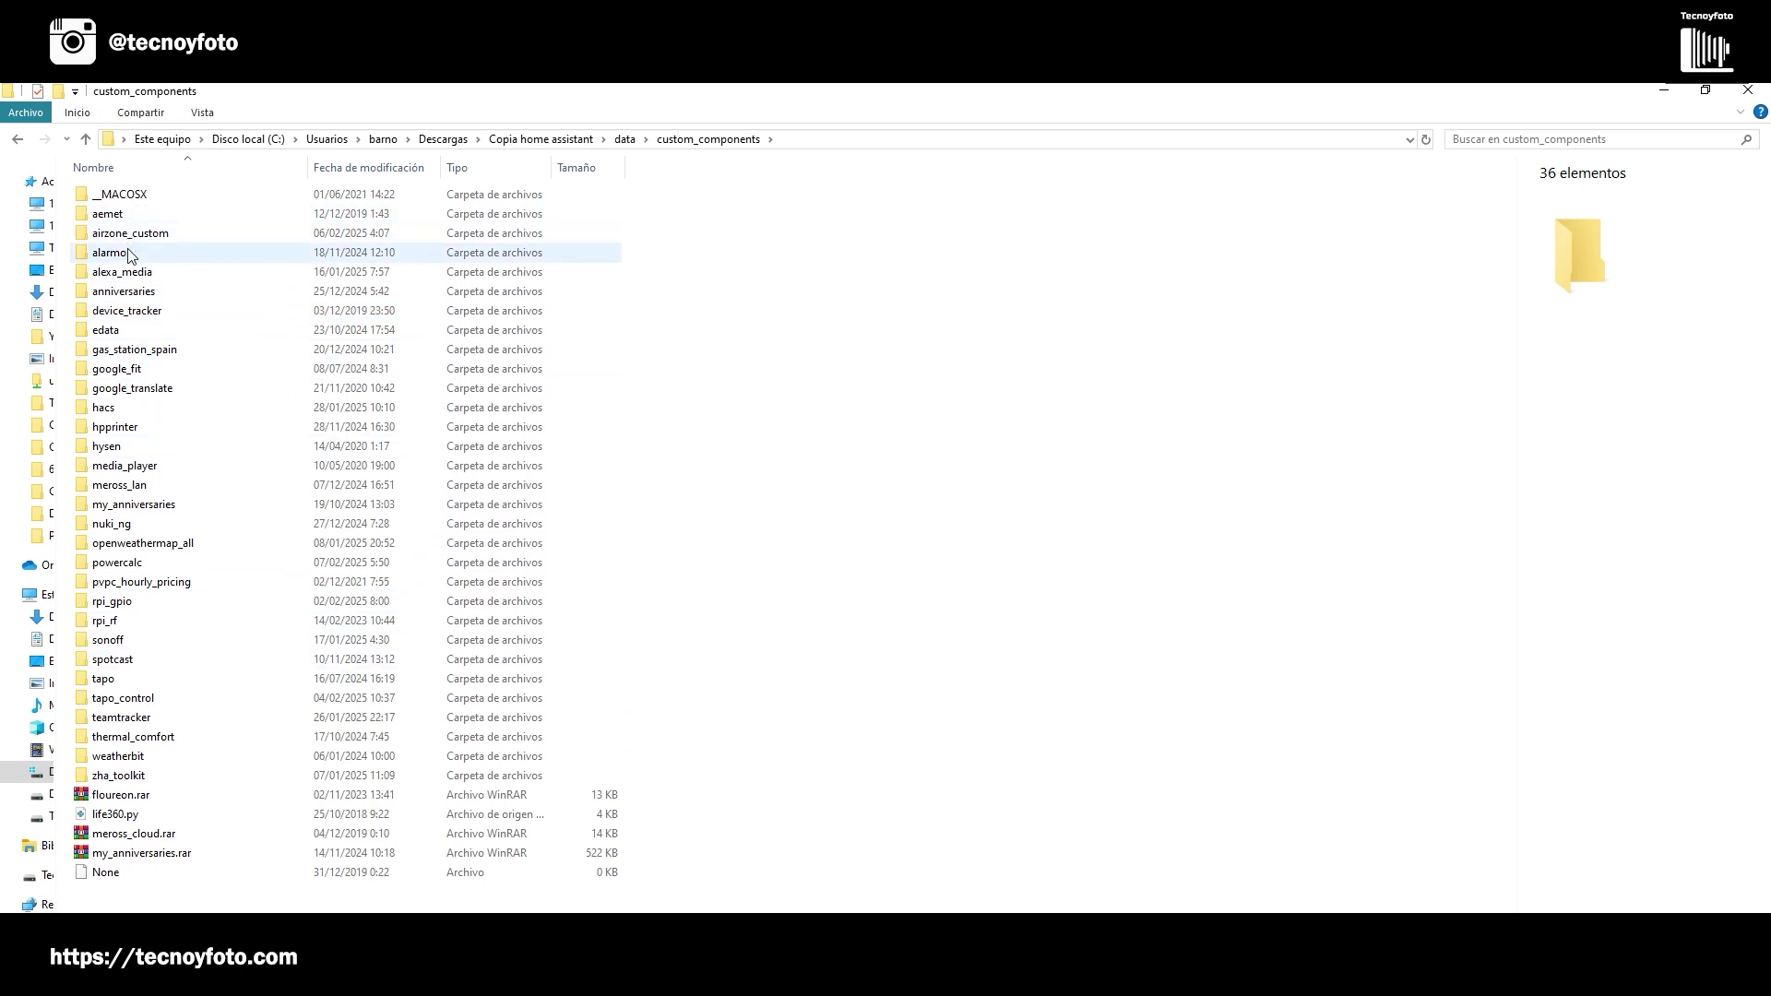
left_click(19, 139)
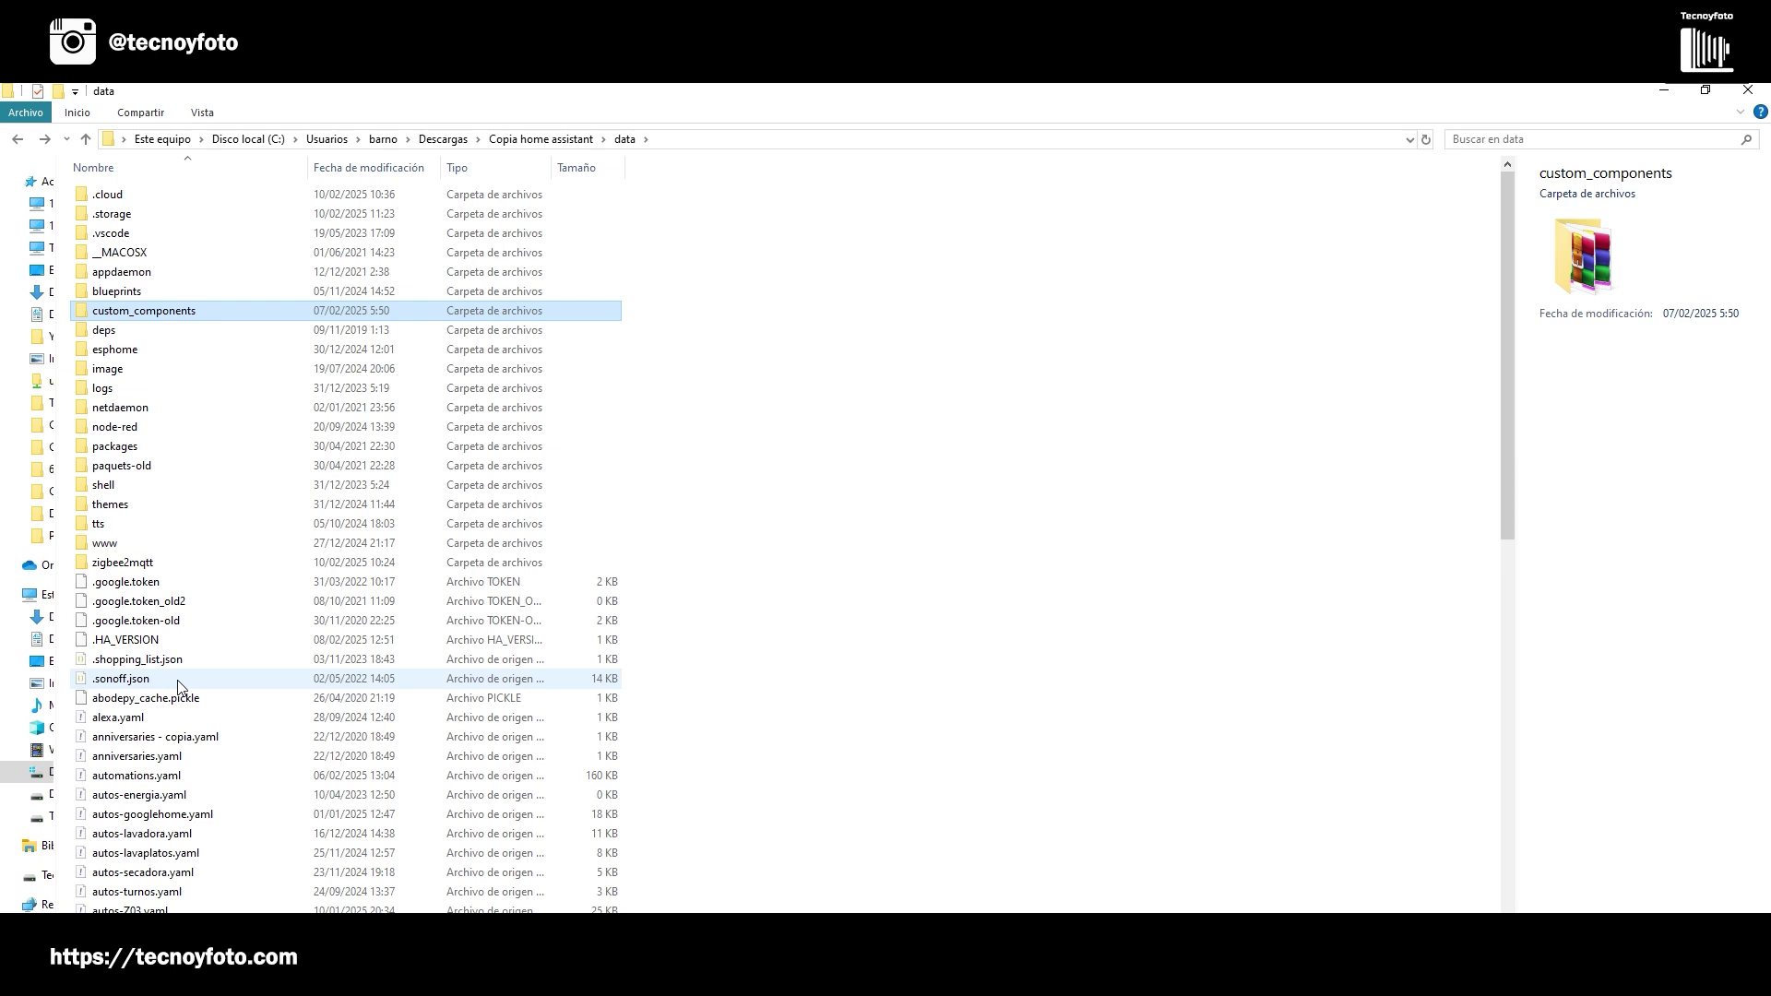